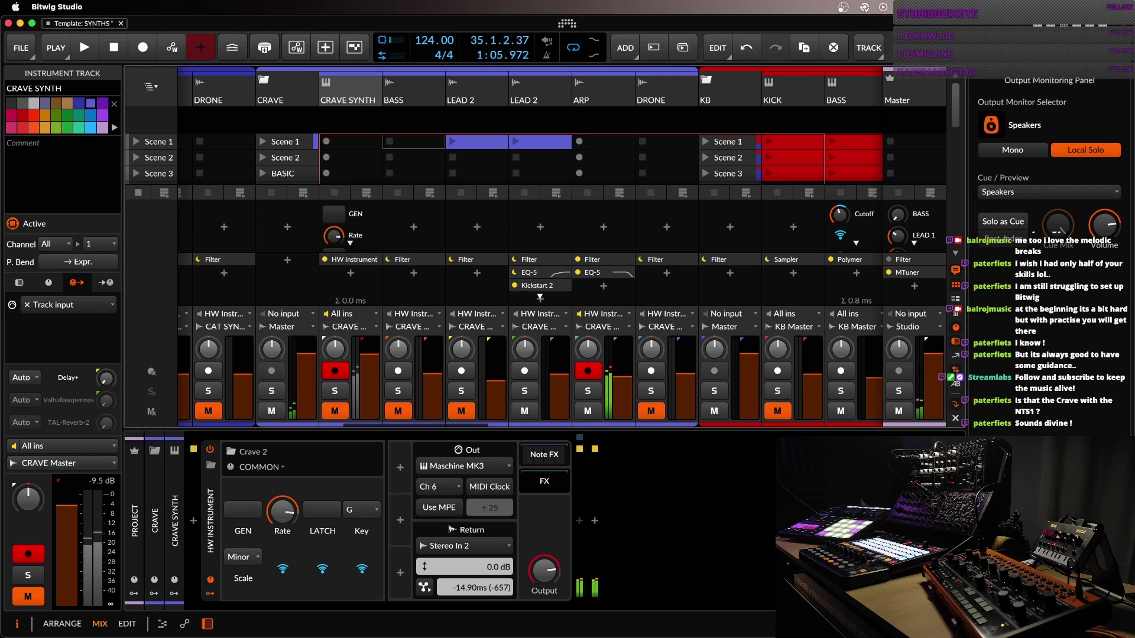
# - Hide the mixer's track remotes, device chains and input/output routing sections, and show the track sends
pyautogui.scroll(-1, 364, 167)
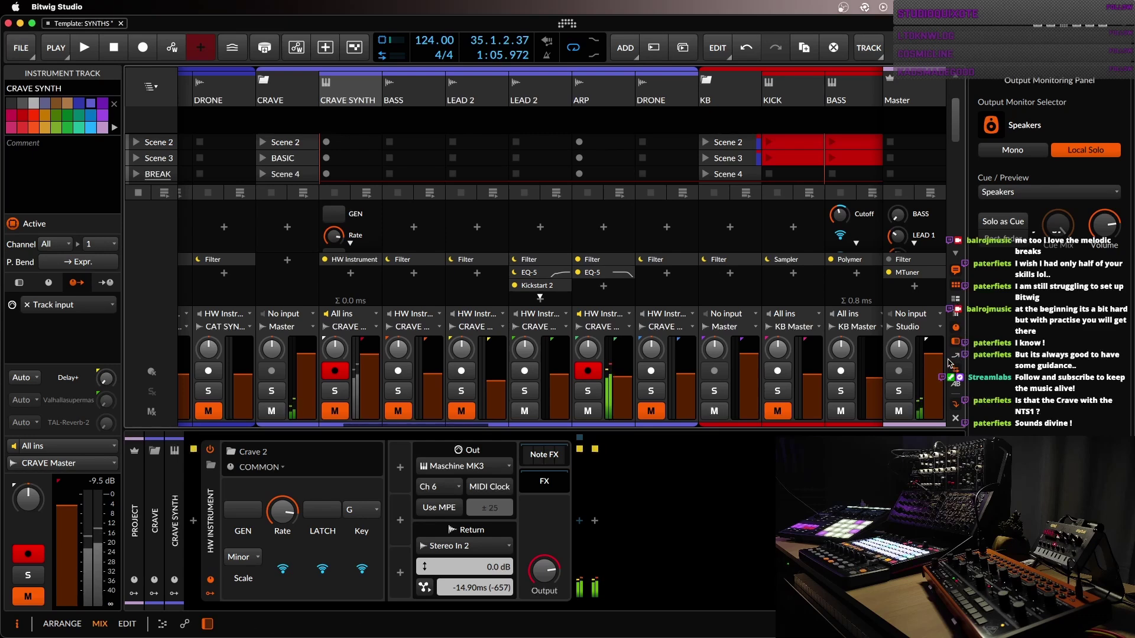
pyautogui.click(957, 329)
pyautogui.click(957, 329)
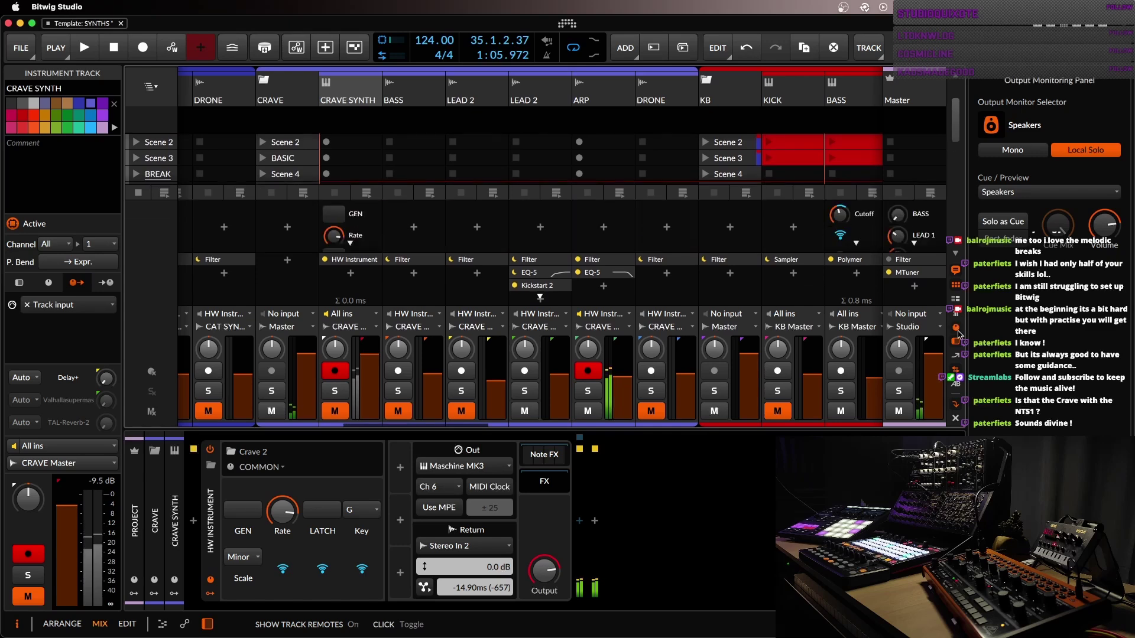
pyautogui.click(957, 329)
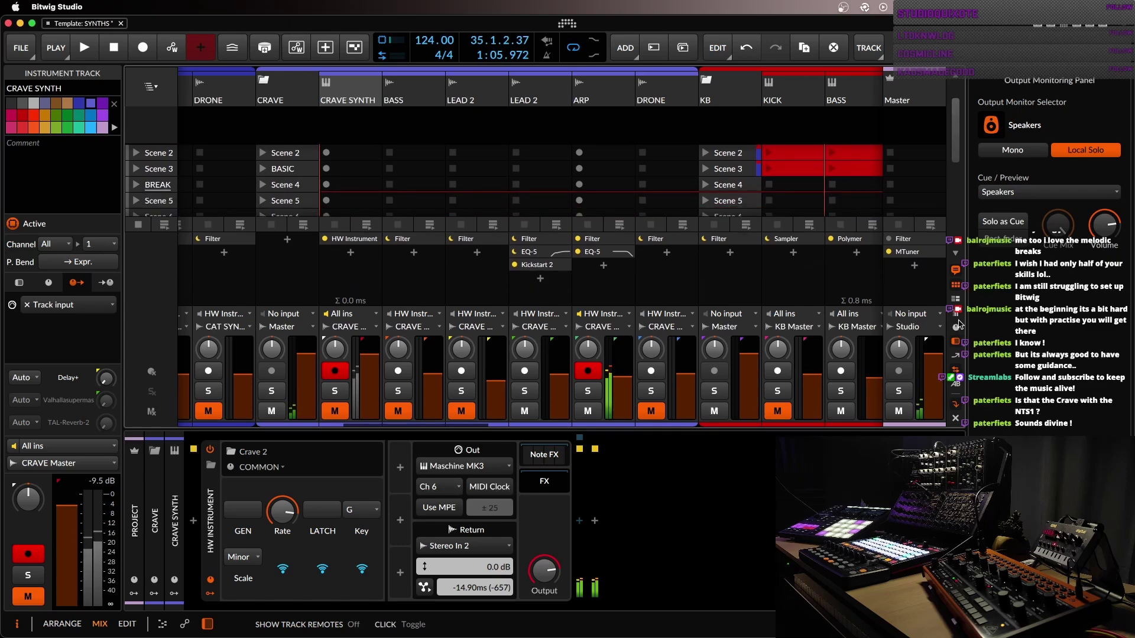
pyautogui.click(958, 346)
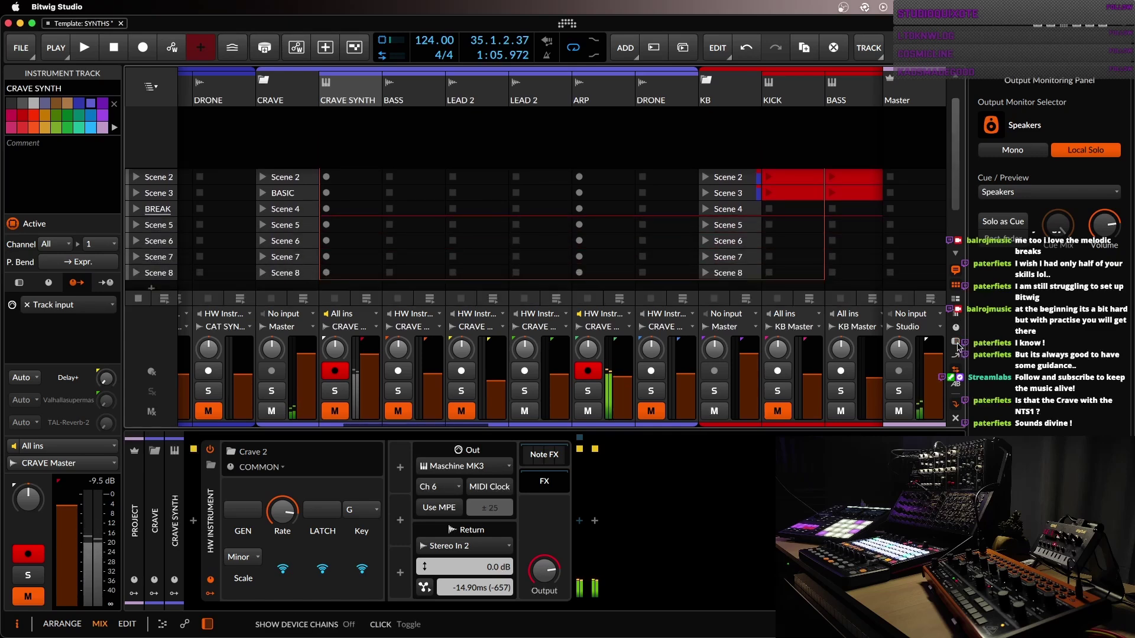
pyautogui.click(958, 347)
pyautogui.click(958, 347)
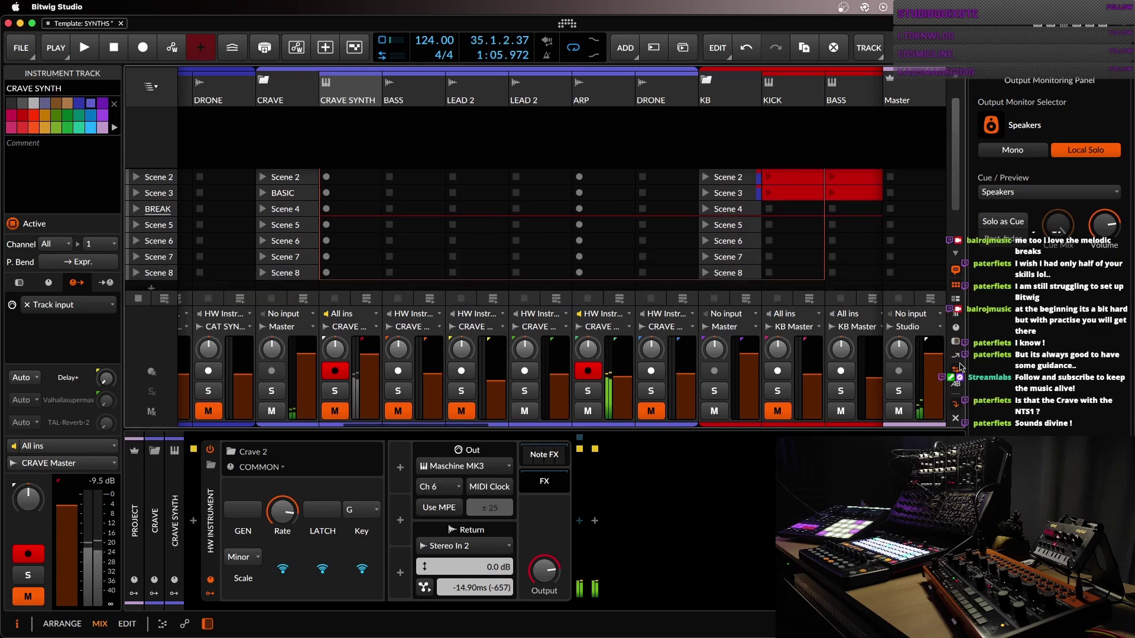
pyautogui.click(960, 361)
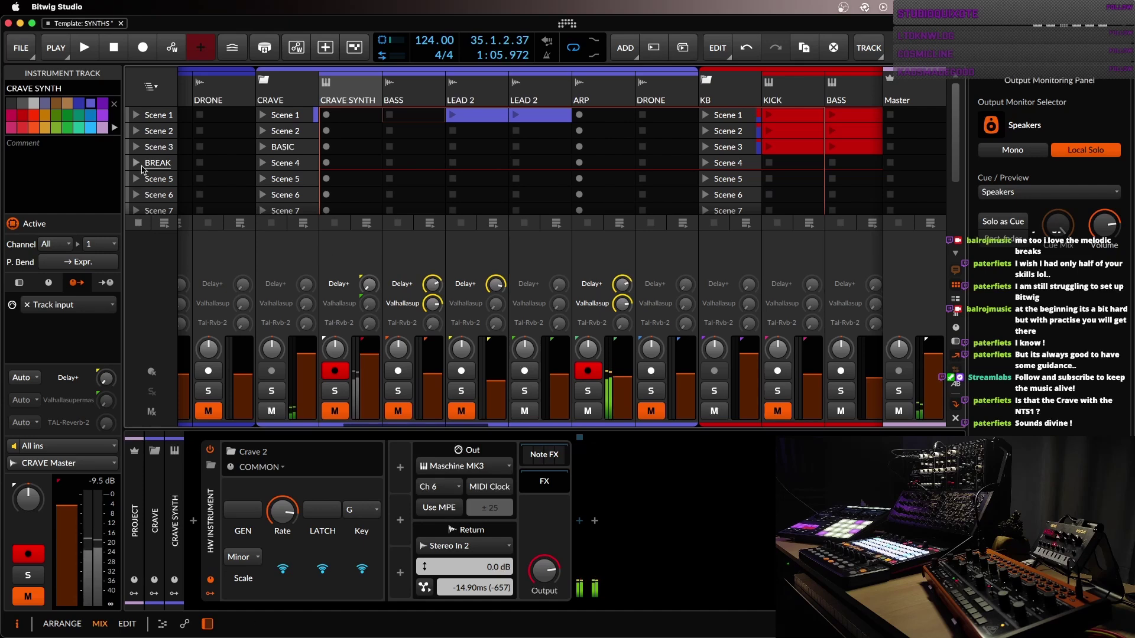
# - Launch the BREAK scene and bring the synth tracks into view in the mixer
pyautogui.click(138, 164)
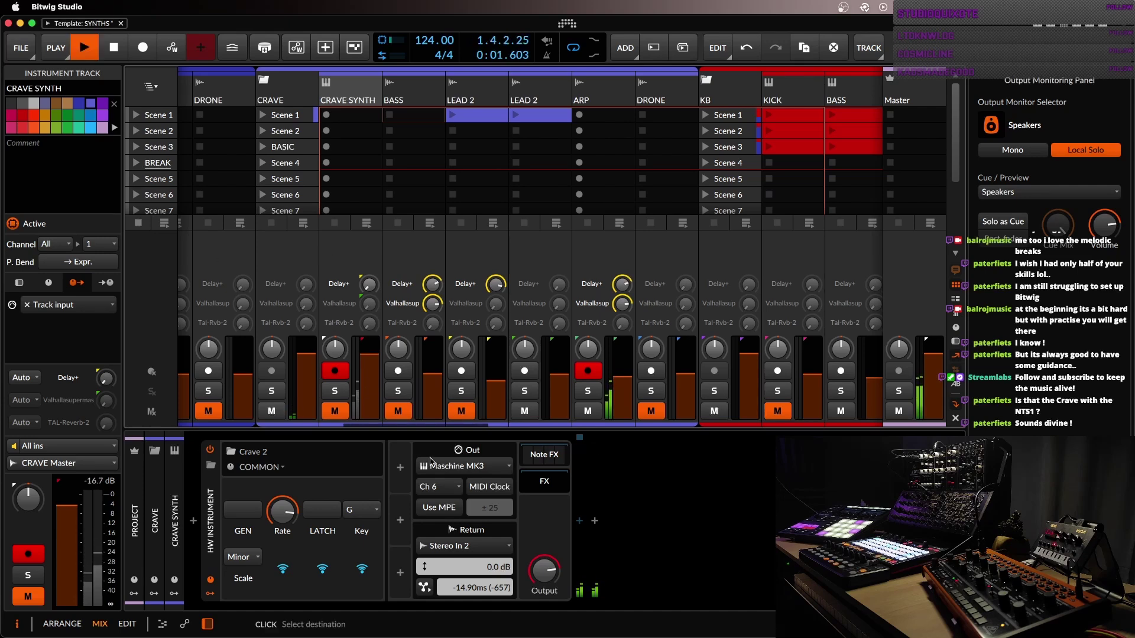
pyautogui.moveTo(430, 425); pyautogui.dragTo(792, 427)
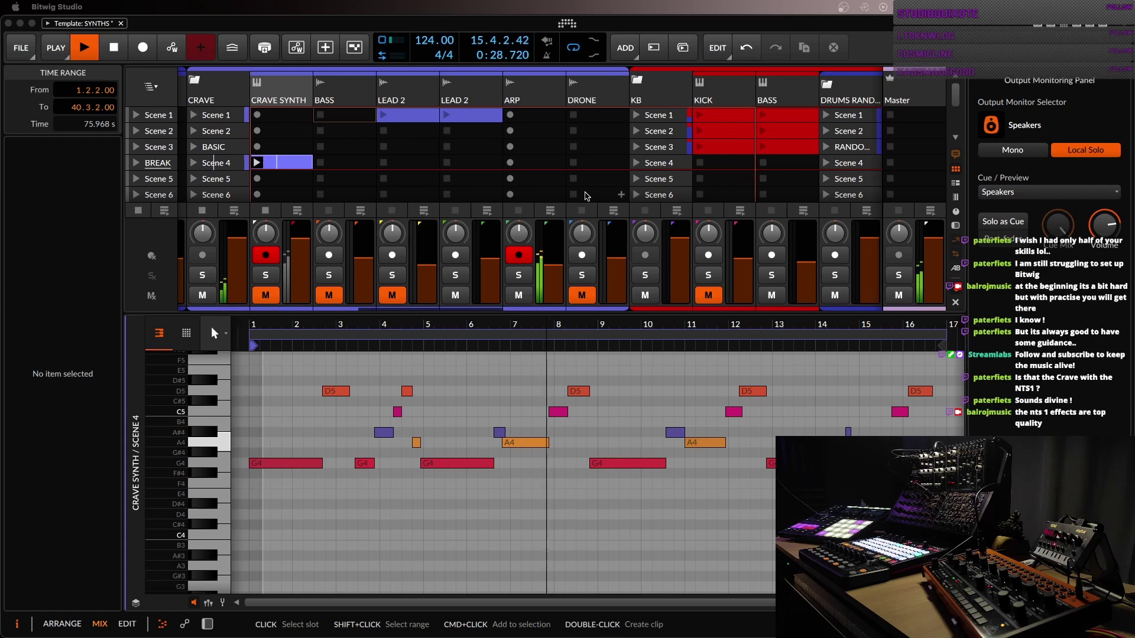
pyautogui.moveTo(489, 308); pyautogui.dragTo(331, 300)
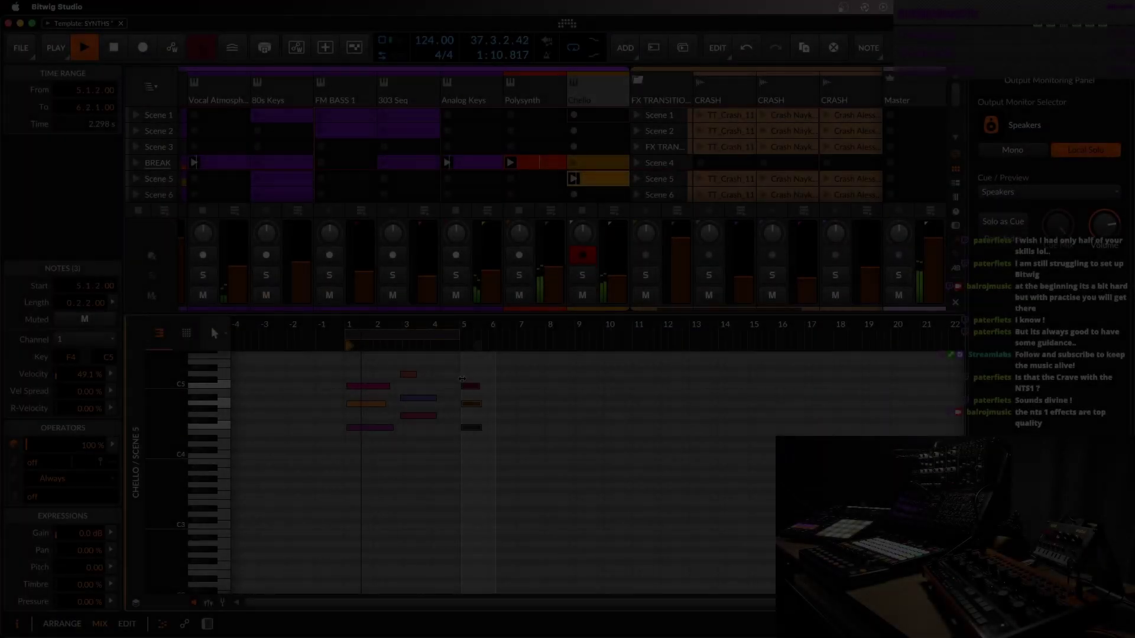
# - Extend the loop of the Chello clip in Scene 5 to 8 bars and select the Chello track
pyautogui.moveTo(459, 335); pyautogui.dragTo(571, 342)
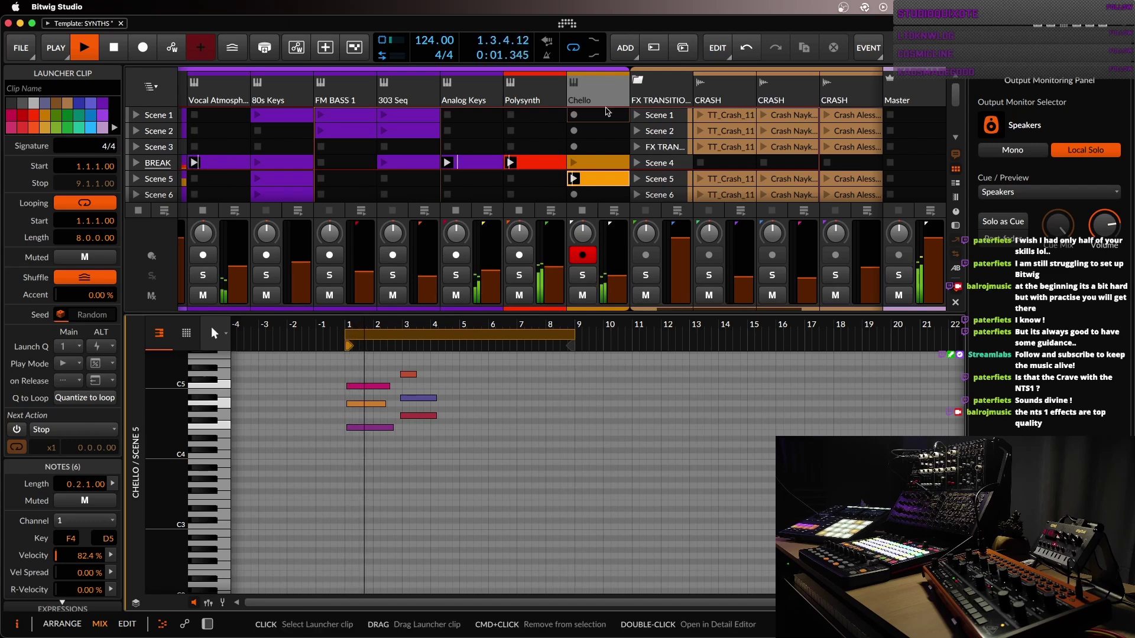
pyautogui.click(593, 82)
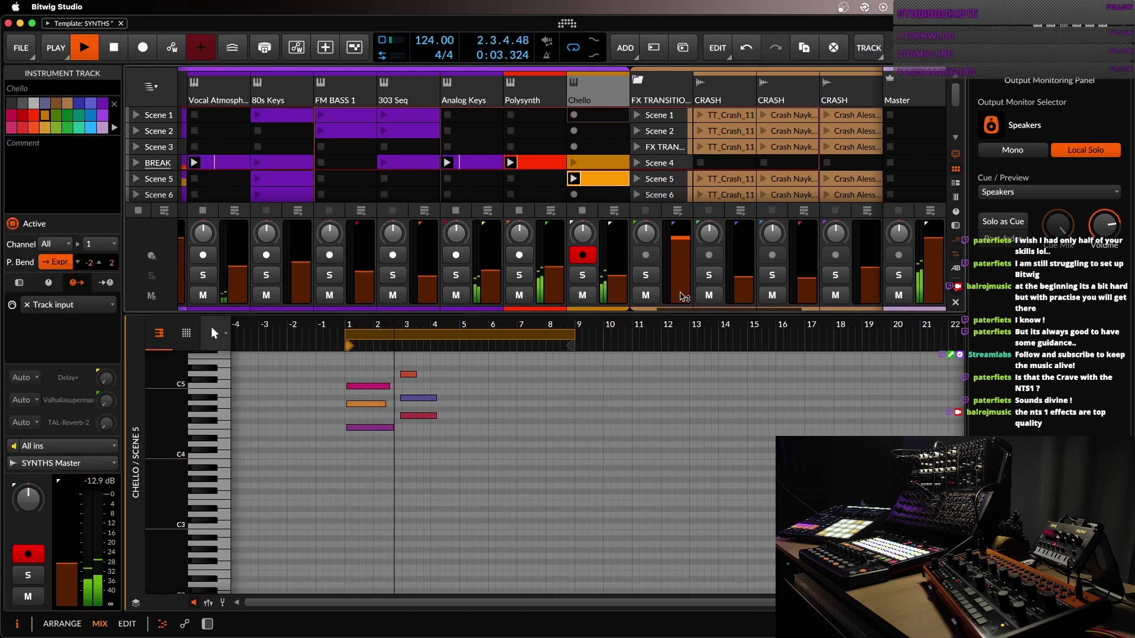
# - Launch the 303 Seq clip in the BREAK scene and adjust the 303 Seq track's volume slightly
pyautogui.moveTo(683, 309); pyautogui.dragTo(633, 314)
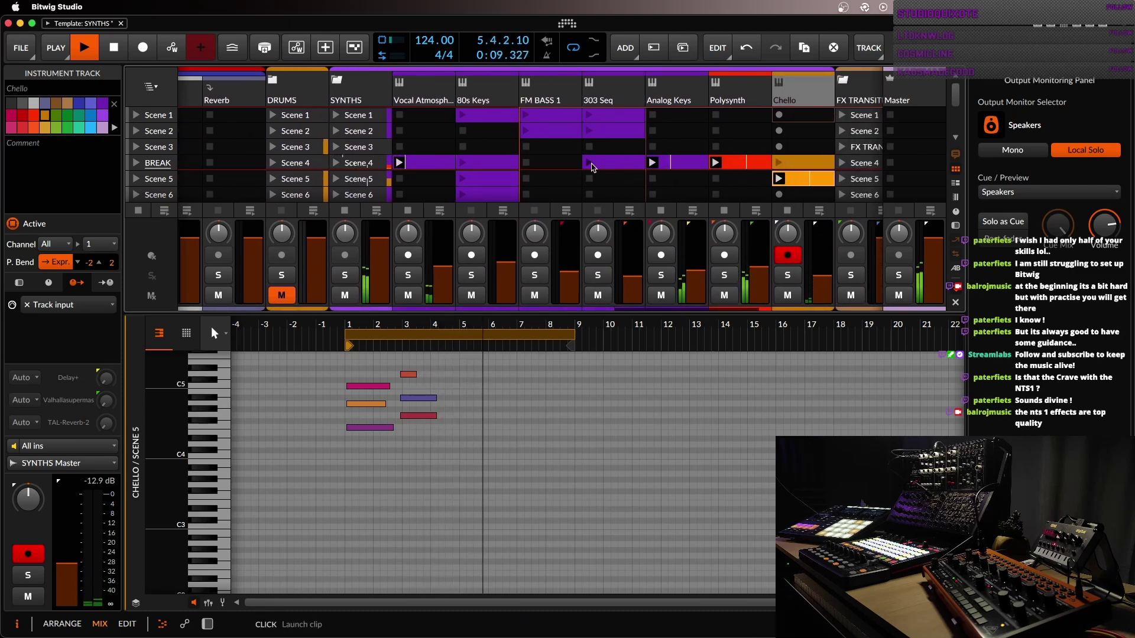
pyautogui.rightClick(792, 101)
pyautogui.press('Escape')
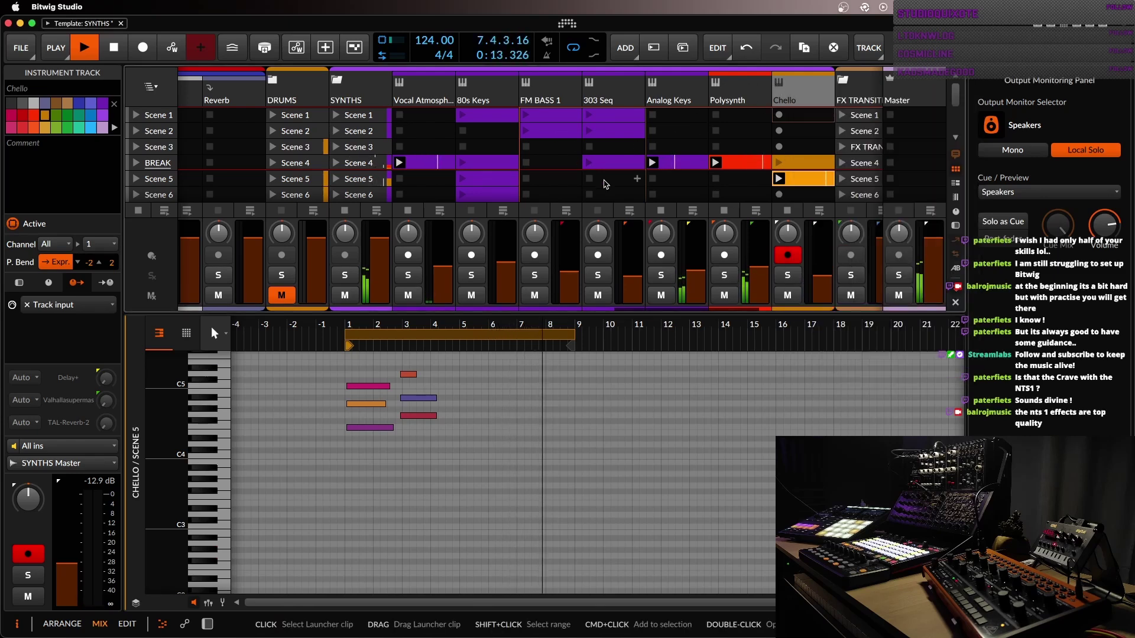
pyautogui.click(588, 164)
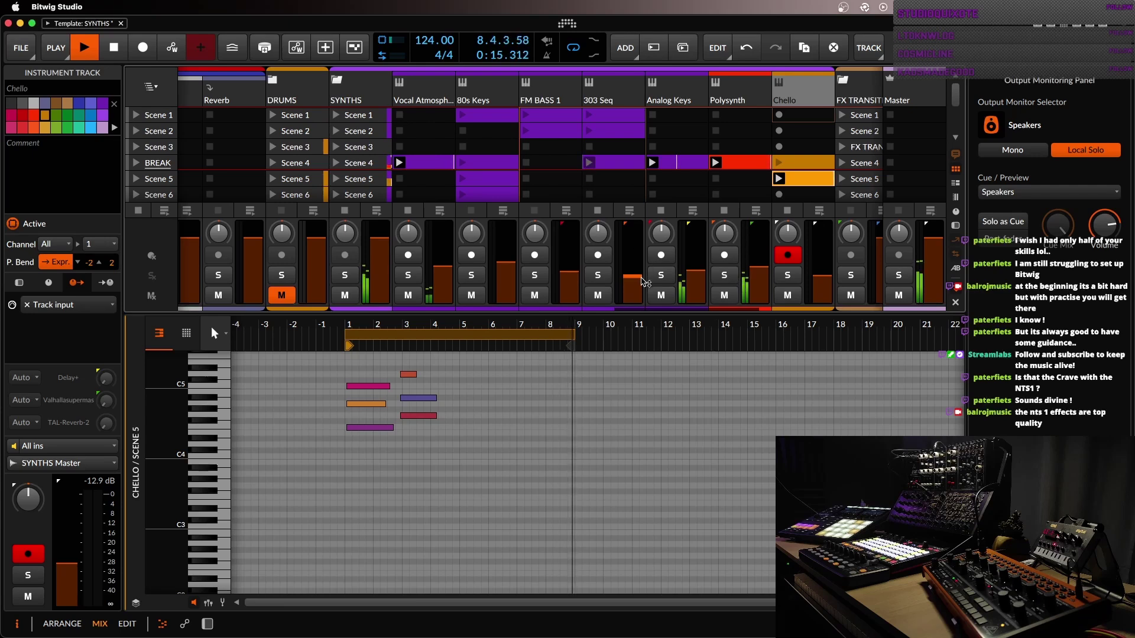
pyautogui.moveTo(644, 282); pyautogui.dragTo(643, 277)
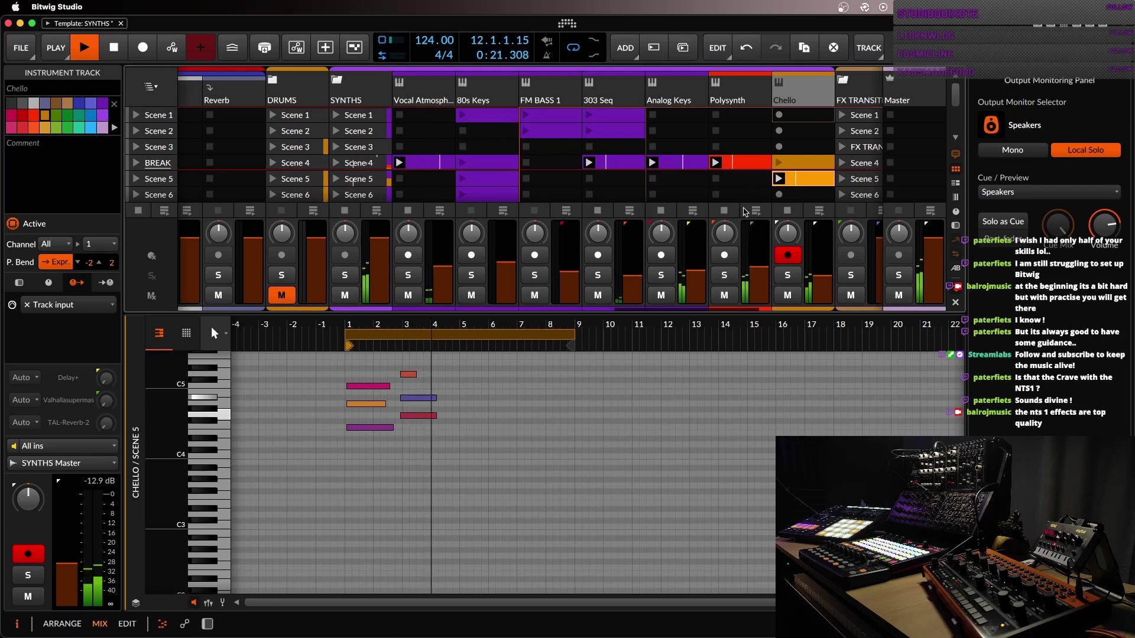
# - Enlarge the mixer area and open the 303 Seq clip of the BREAK scene in the note editor
pyautogui.moveTo(731, 313); pyautogui.dragTo(731, 474)
pyautogui.click(620, 204)
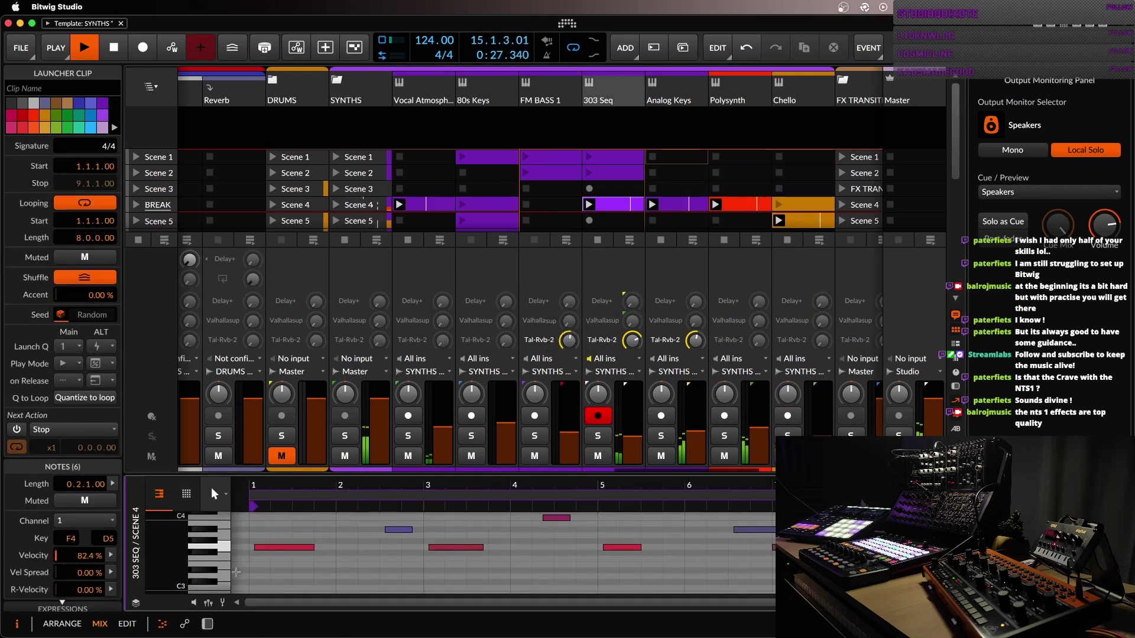
pyautogui.moveTo(340, 491)
pyautogui.mouseDown()
pyautogui.moveTo(345, 501)
pyautogui.moveTo(301, 487)
pyautogui.moveTo(322, 487)
pyautogui.mouseUp()
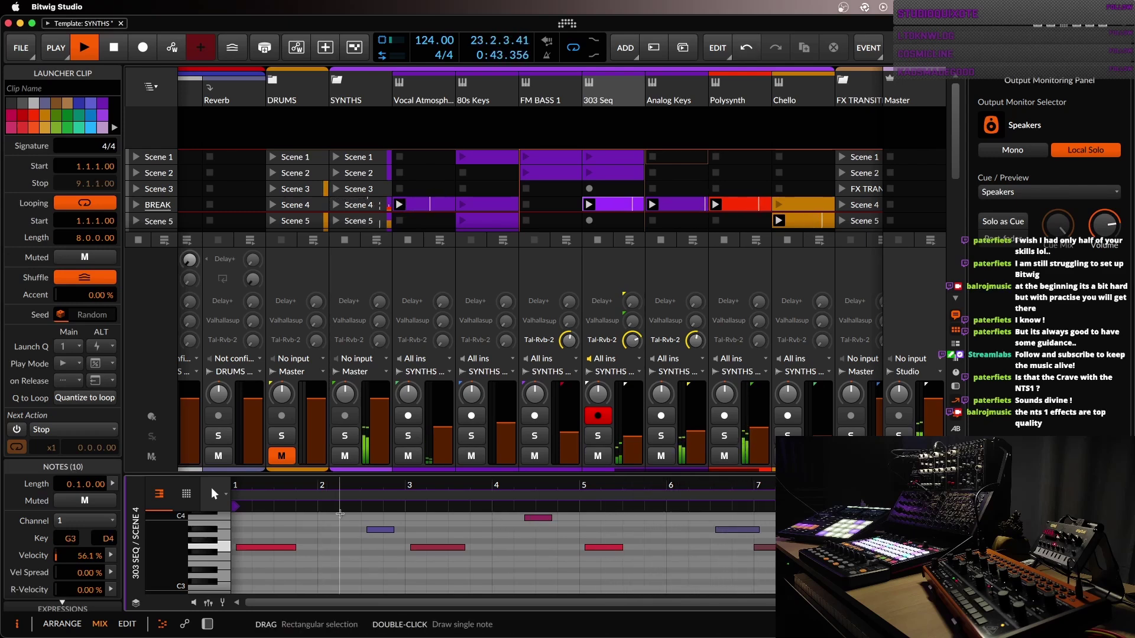
pyautogui.moveTo(372, 489); pyautogui.dragTo(465, 486)
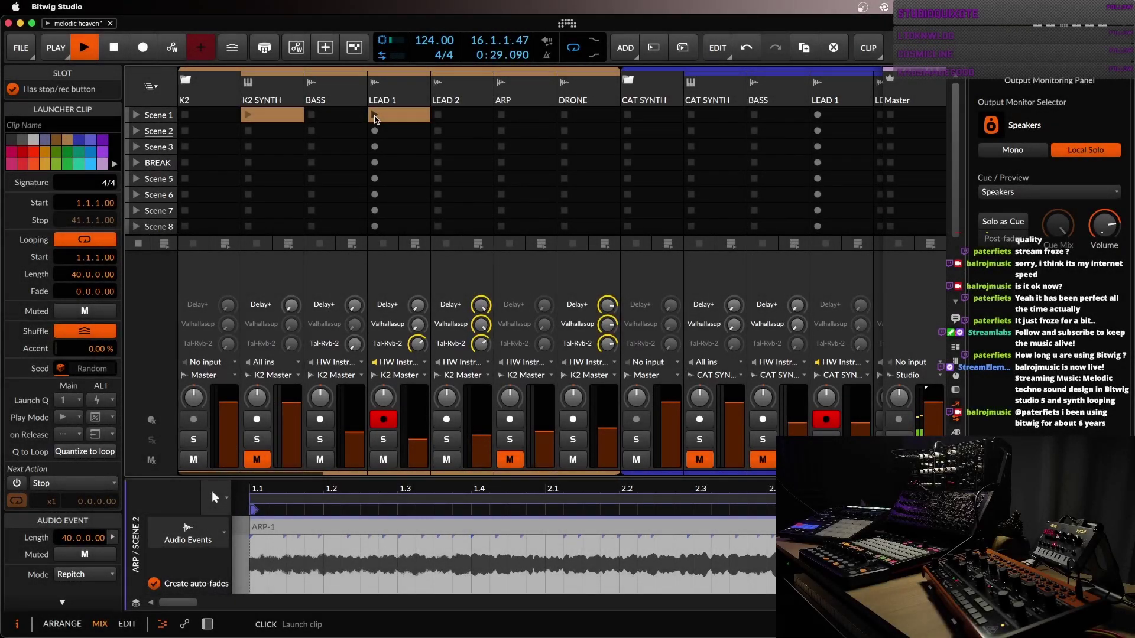
# - Launch the LEAD 1 clip in Scene 1 and add a scene from the playing clips
pyautogui.click(375, 118)
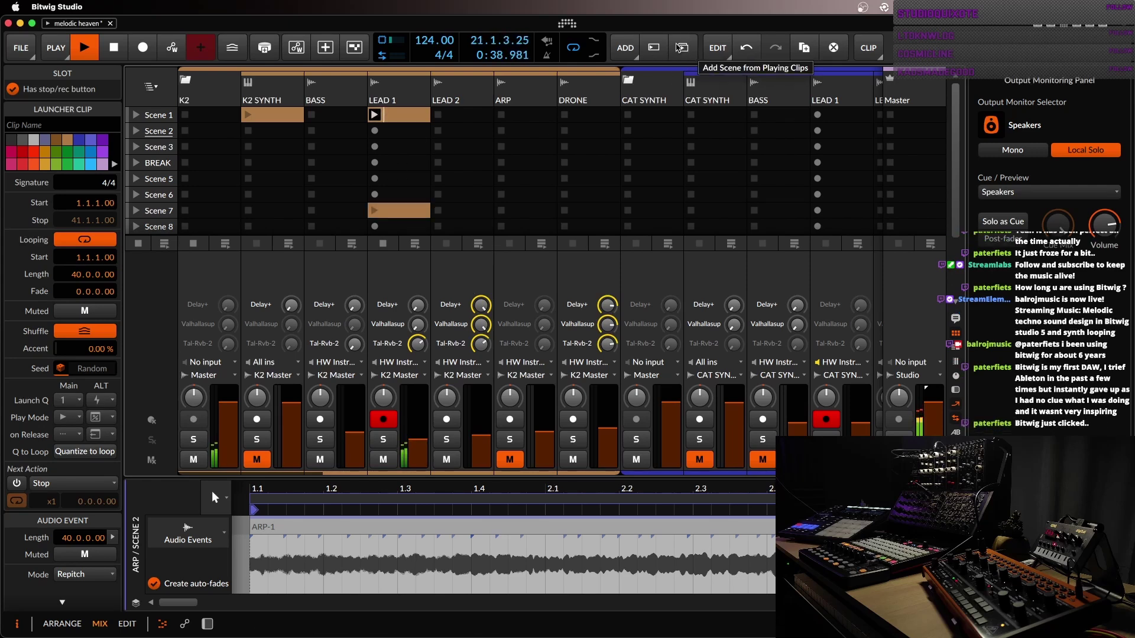
pyautogui.click(682, 48)
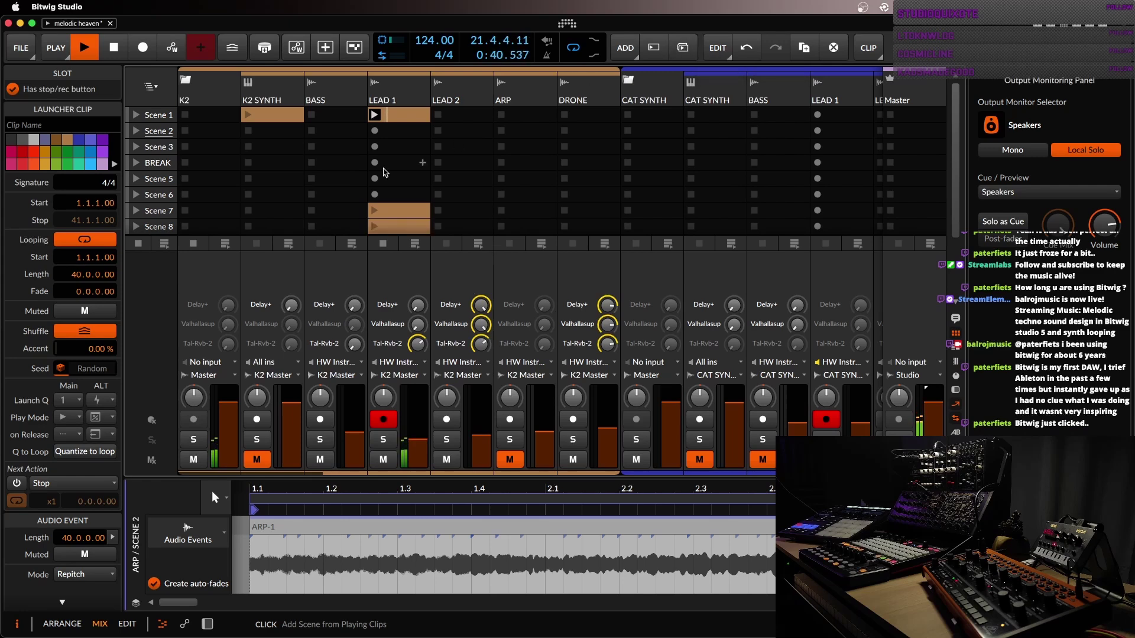
# - Delete the LEAD 1 clip in Scene 7 and launch Scene 8
pyautogui.click(400, 214)
pyautogui.press('Delete')
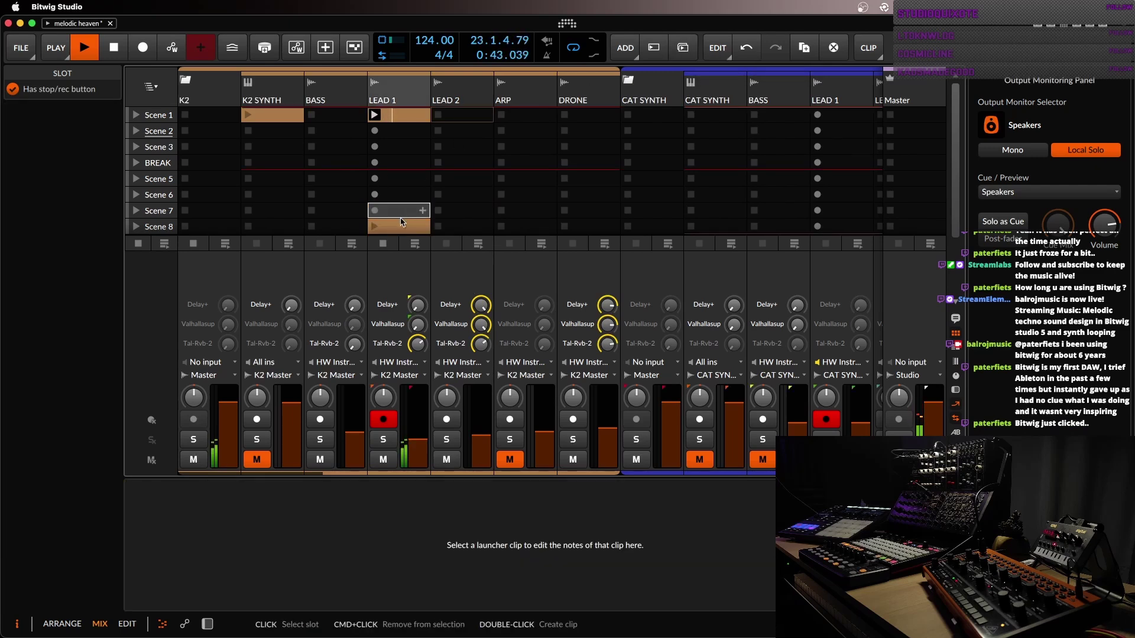
pyautogui.click(137, 227)
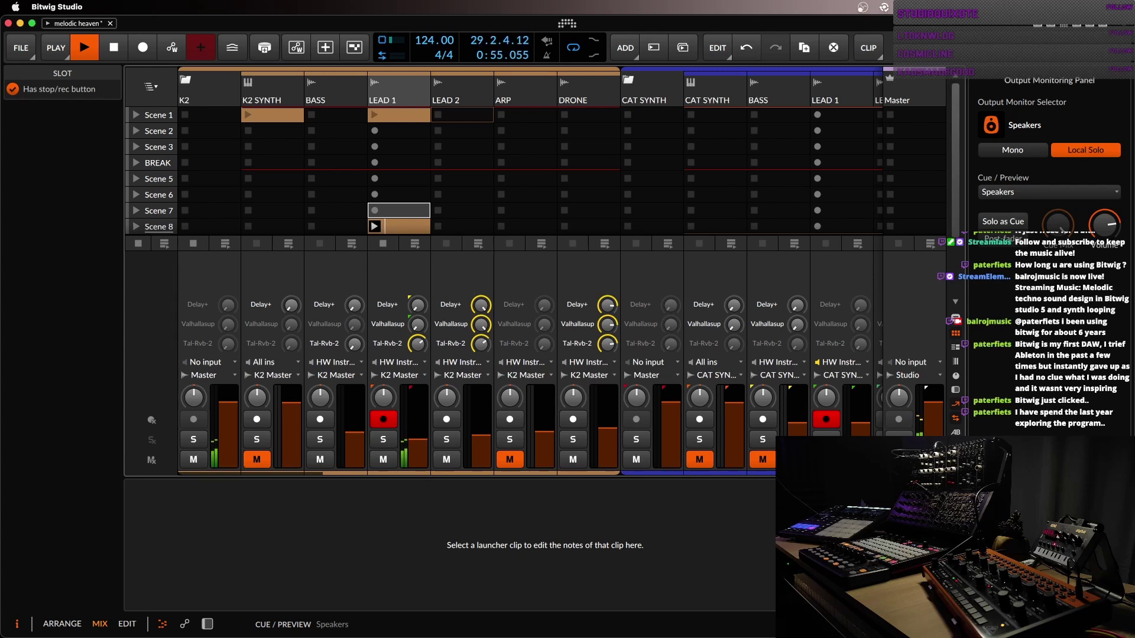
# - Add two empty scenes below Scene 8 in the clip launcher
pyautogui.scroll(-2, 317, 182)
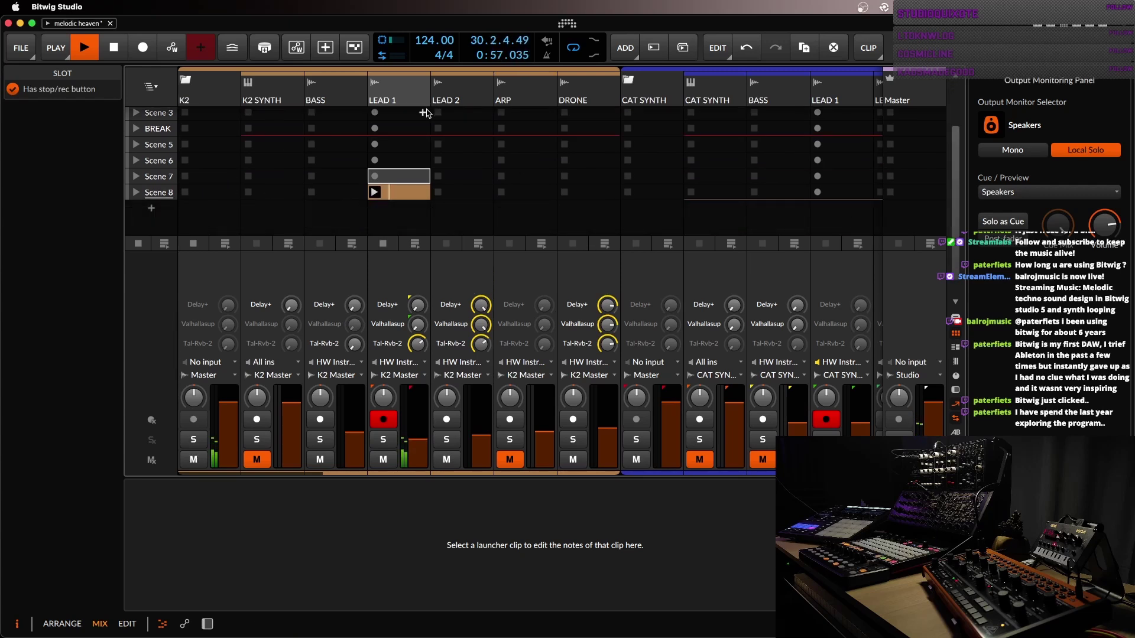
pyautogui.scroll(1, 425, 115)
pyautogui.click(152, 222)
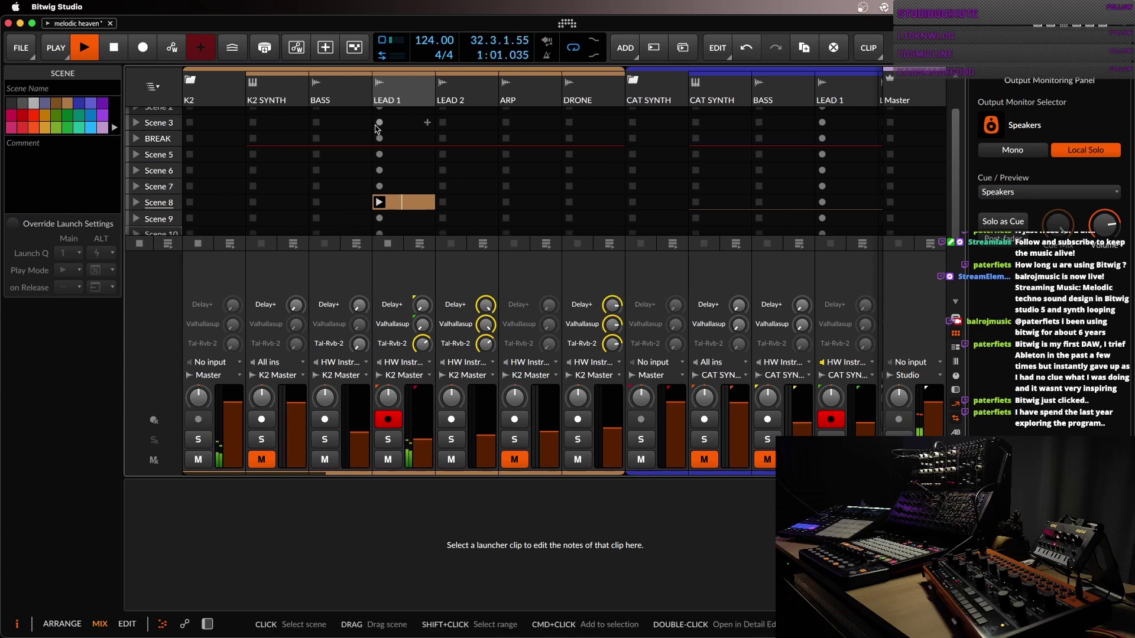
pyautogui.scroll(3, 400, 167)
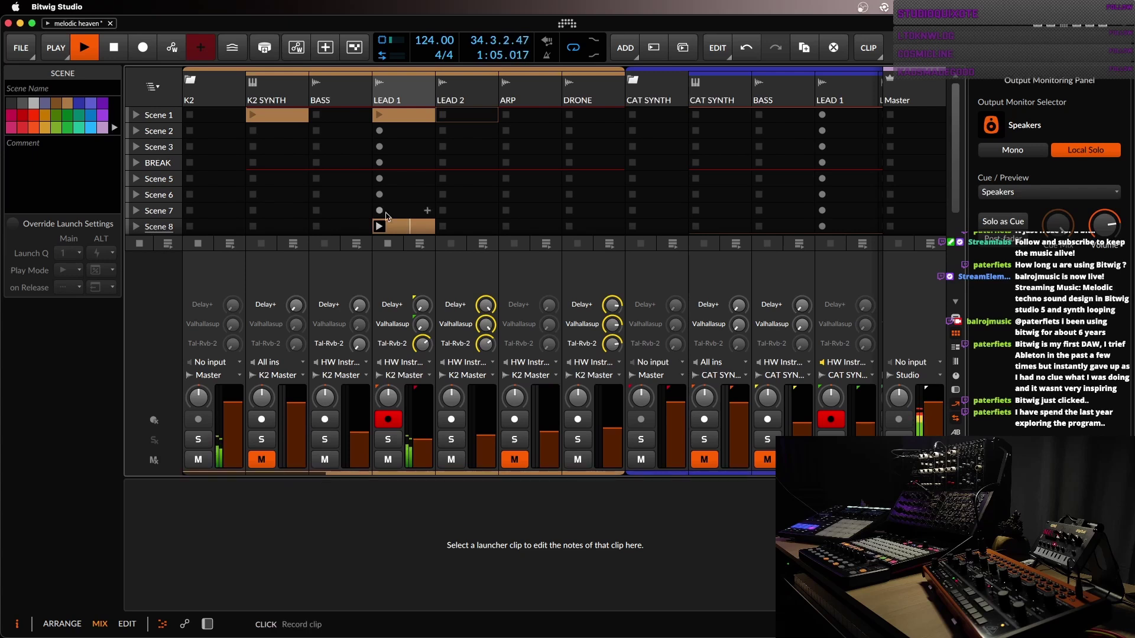
pyautogui.scroll(-3, 470, 190)
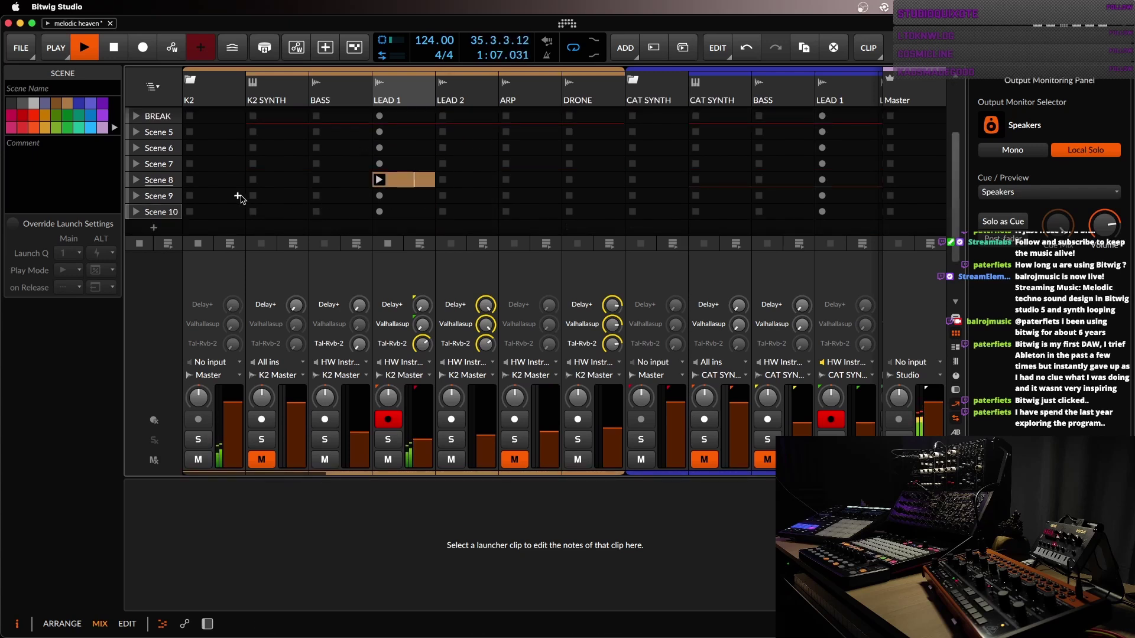
pyautogui.scroll(1, 213, 204)
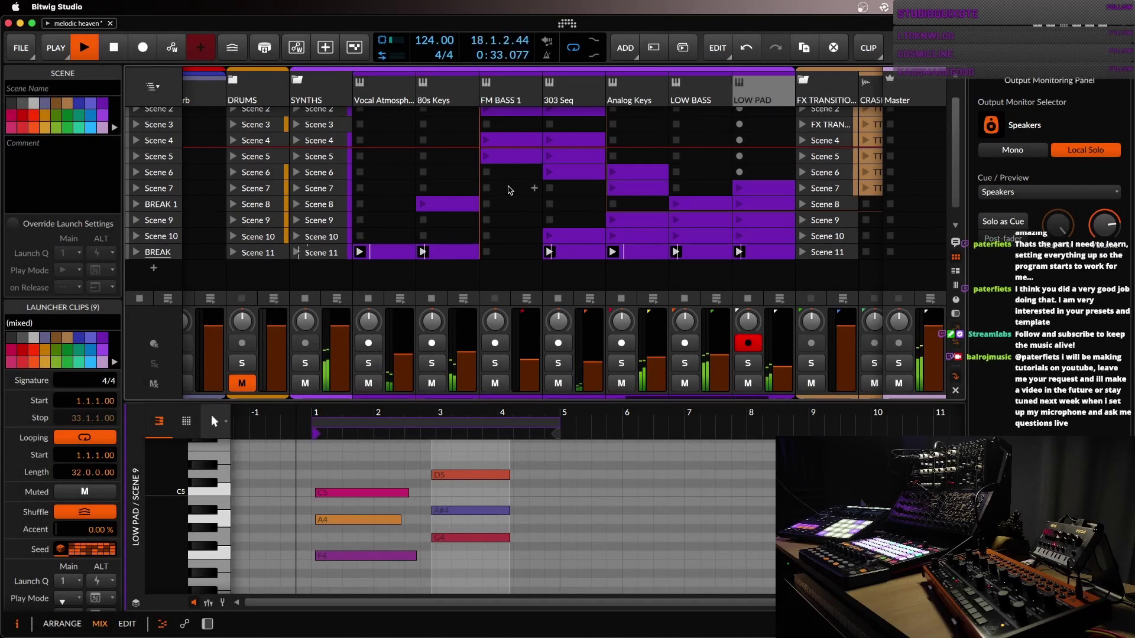
# - Examine the notes of the 80s Keys clips in the BREAK 1 and BREAK scenes in the note editor
pyautogui.scroll(-1, 496, 189)
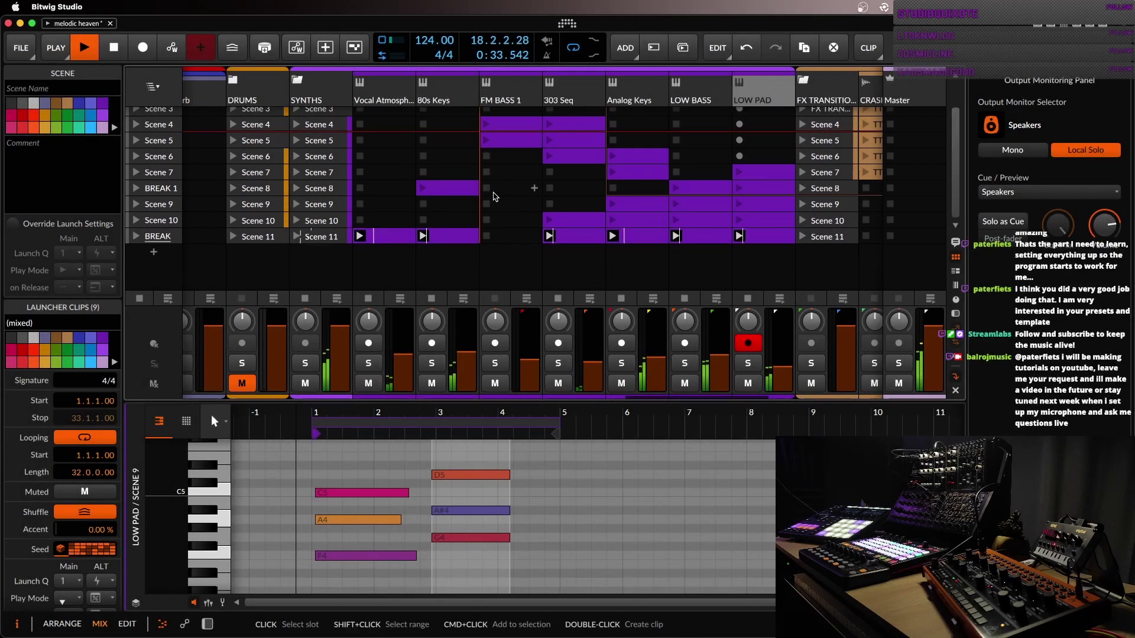
pyautogui.click(449, 195)
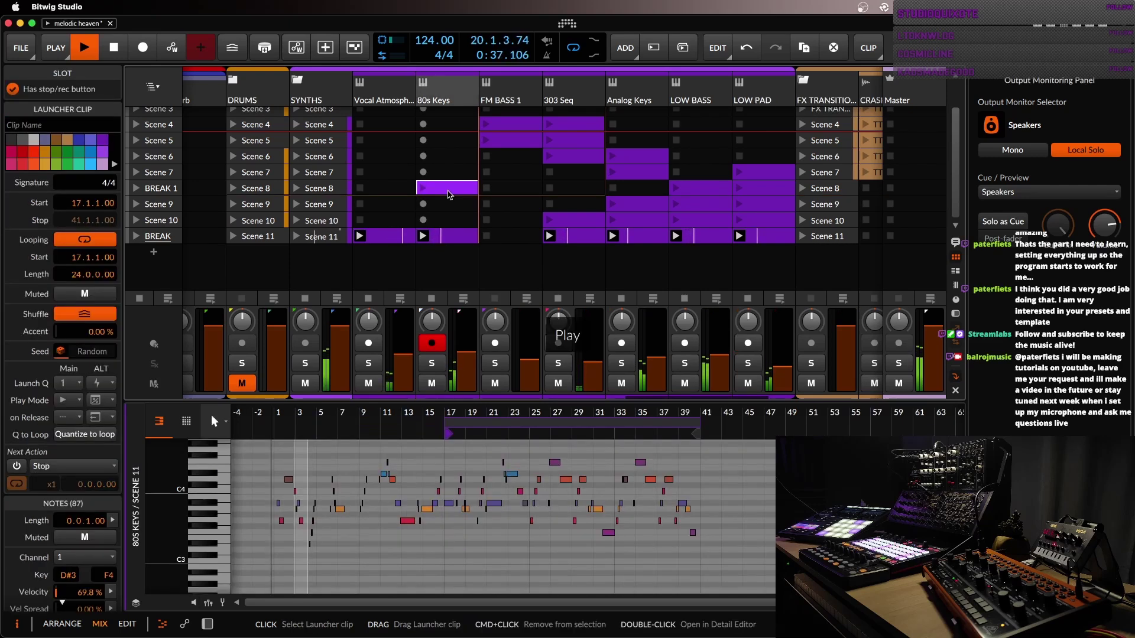
pyautogui.click(449, 236)
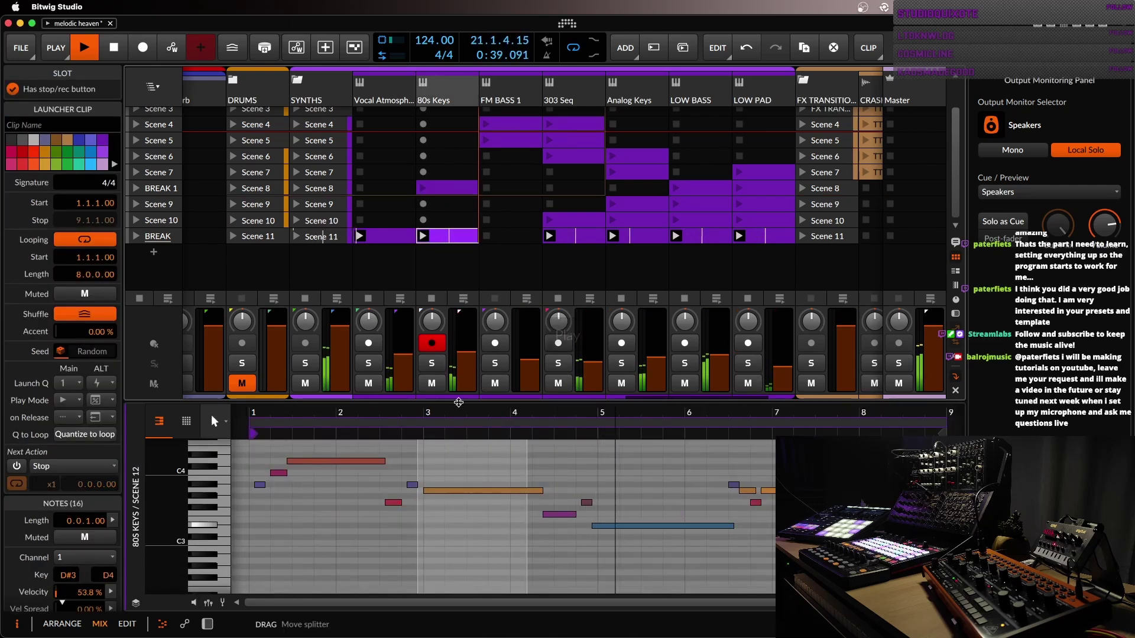
pyautogui.moveTo(575, 419); pyautogui.dragTo(538, 437)
pyautogui.scroll(2, 393, 210)
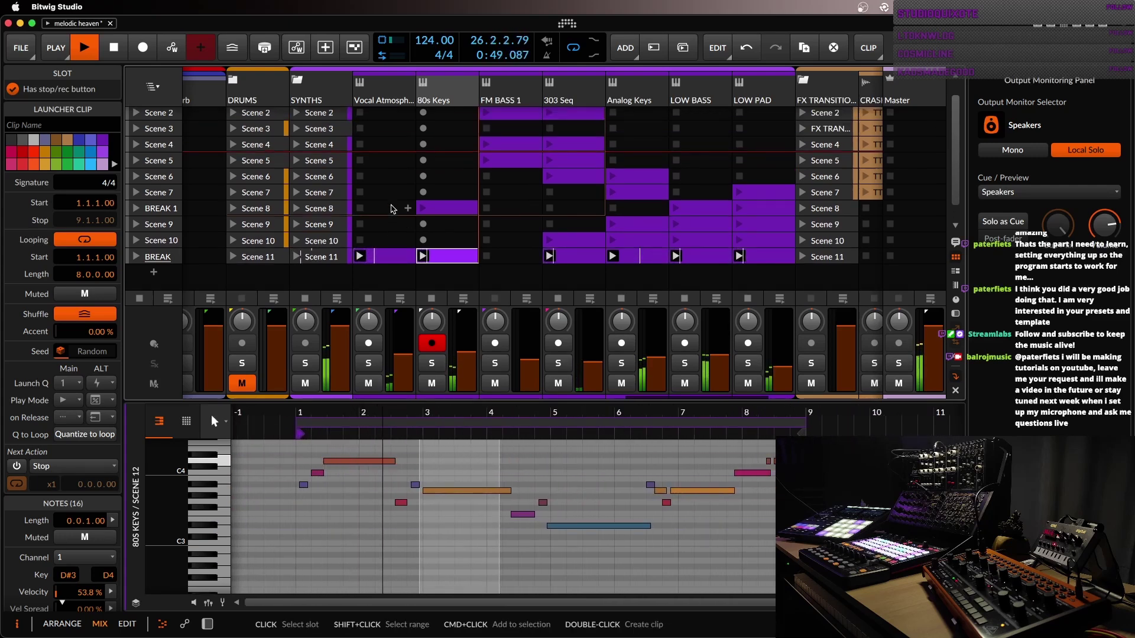
pyautogui.scroll(-1, 393, 209)
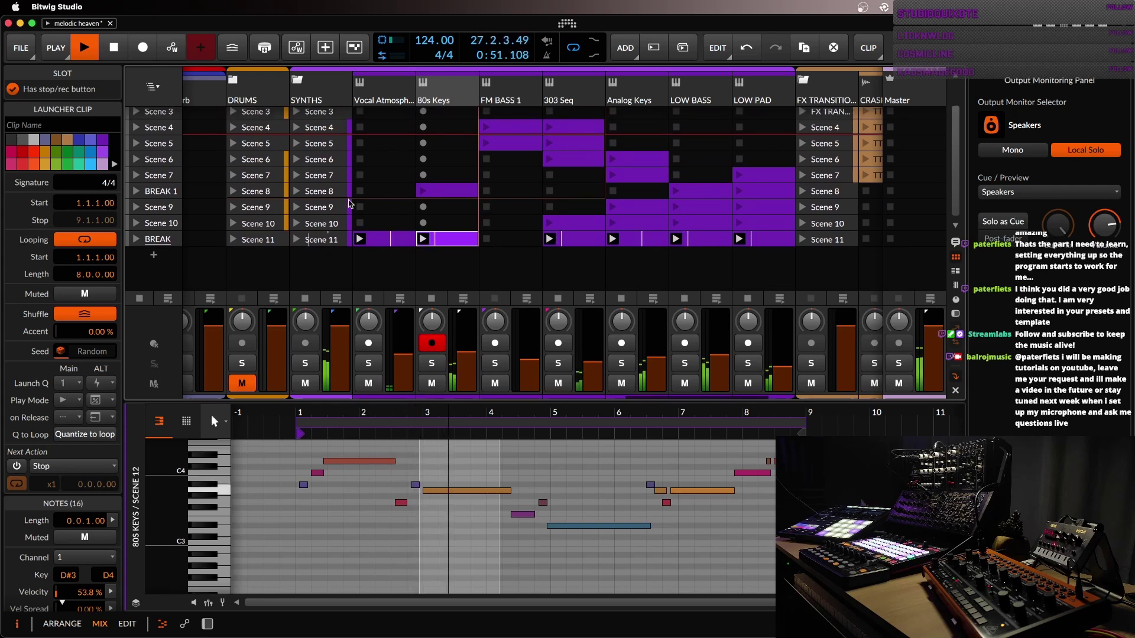
# - Save the melodic heaven project
pyautogui.click(21, 48)
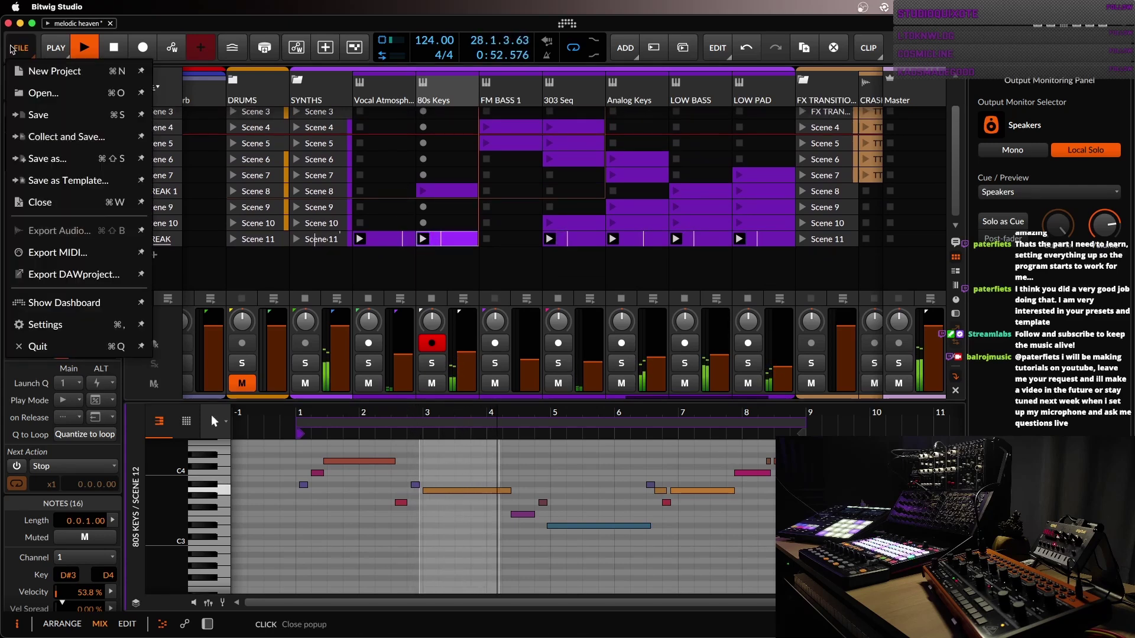
pyautogui.click(38, 116)
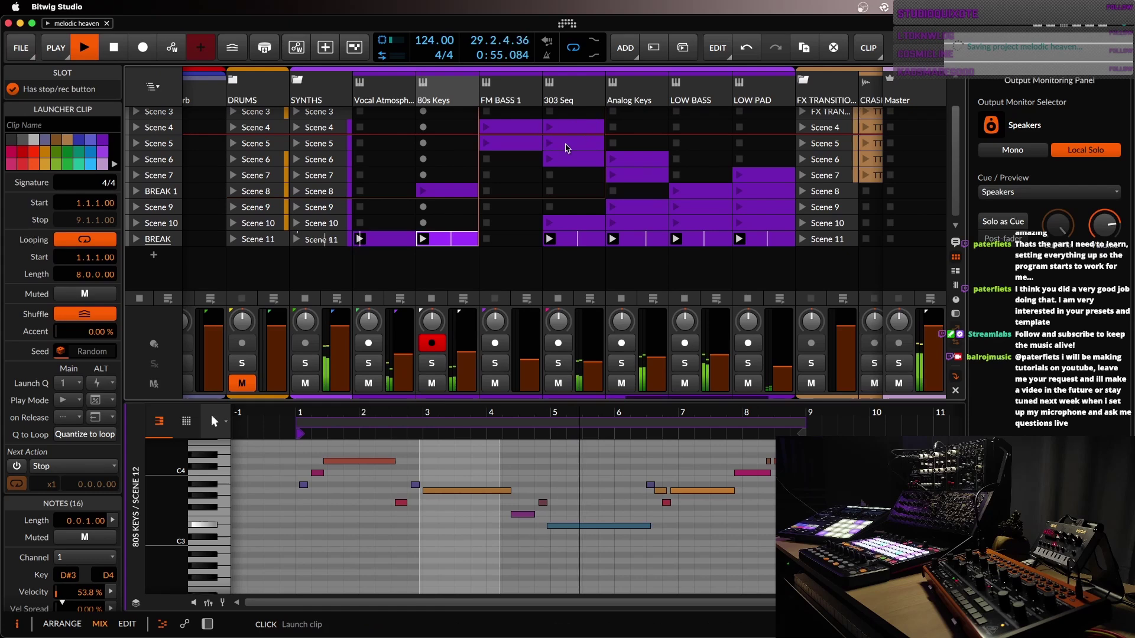
pyautogui.scroll(2, 313, 178)
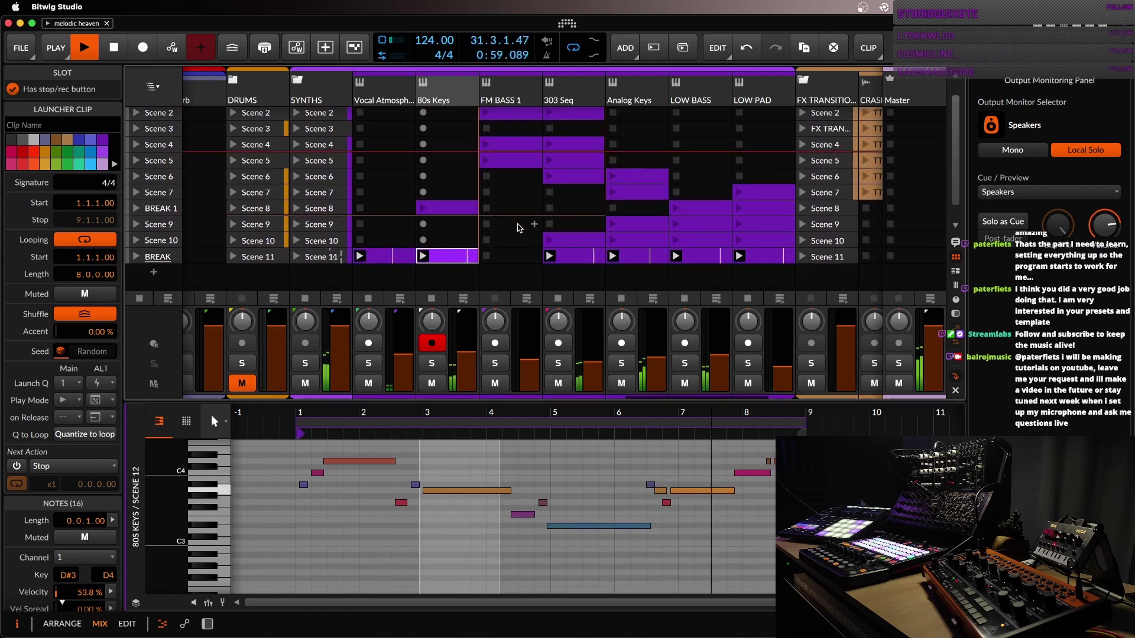
# - Audition the 80s Keys clip of BREAK 1 against the running BREAK scene and switch back to the BREAK clip
pyautogui.scroll(-2, 455, 230)
pyautogui.click(423, 189)
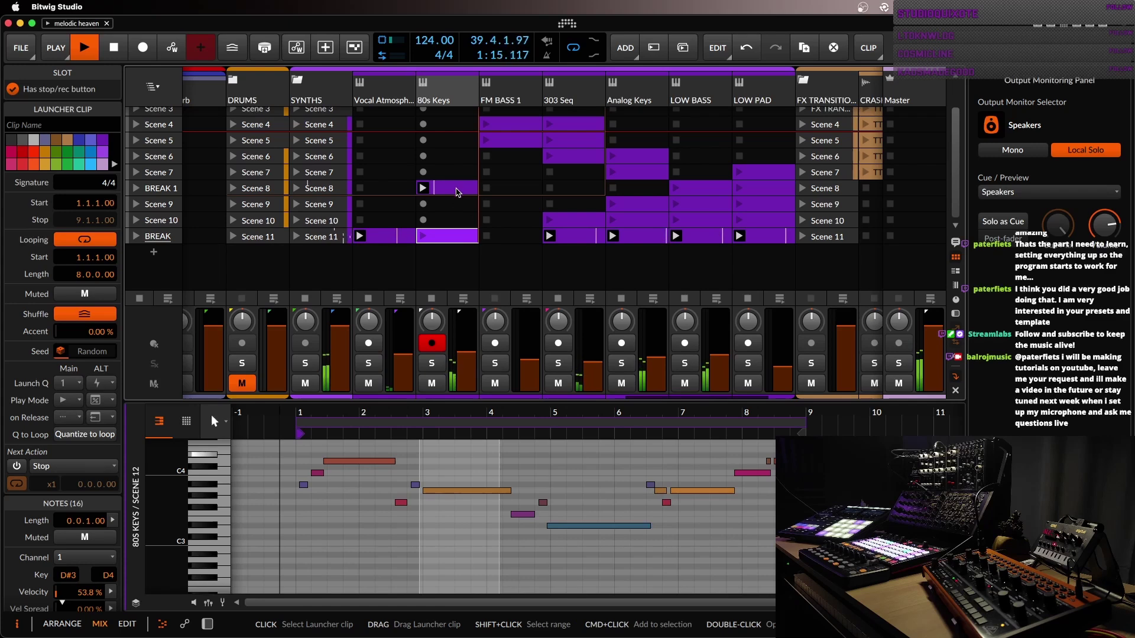
pyautogui.click(426, 236)
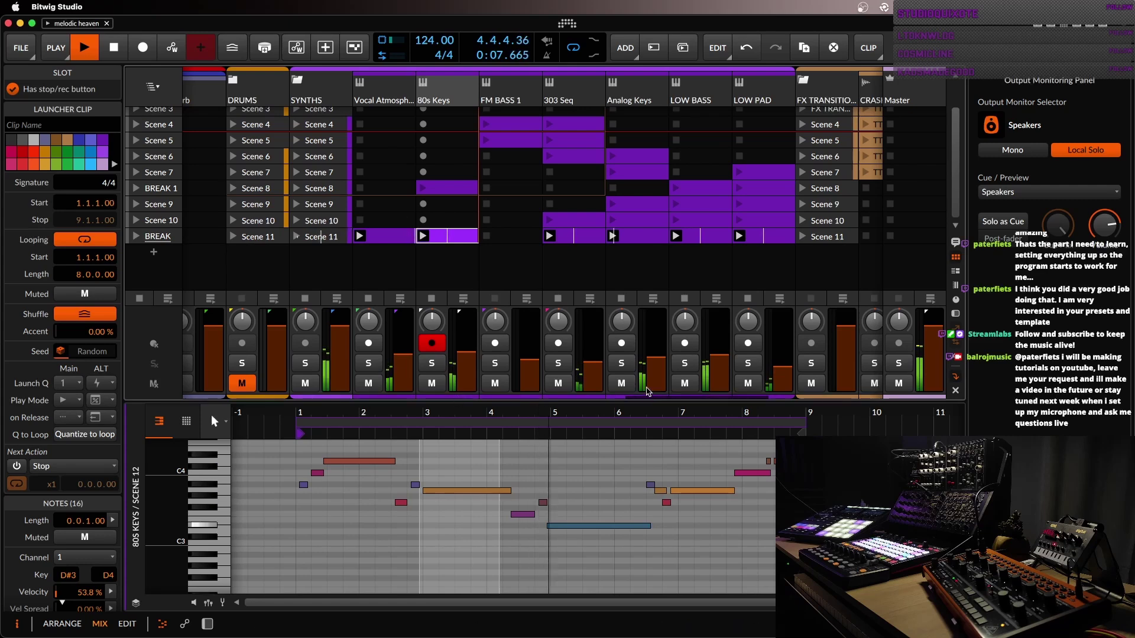
# - Launch Scene 6 to hear its clips together
pyautogui.moveTo(648, 395); pyautogui.dragTo(699, 401)
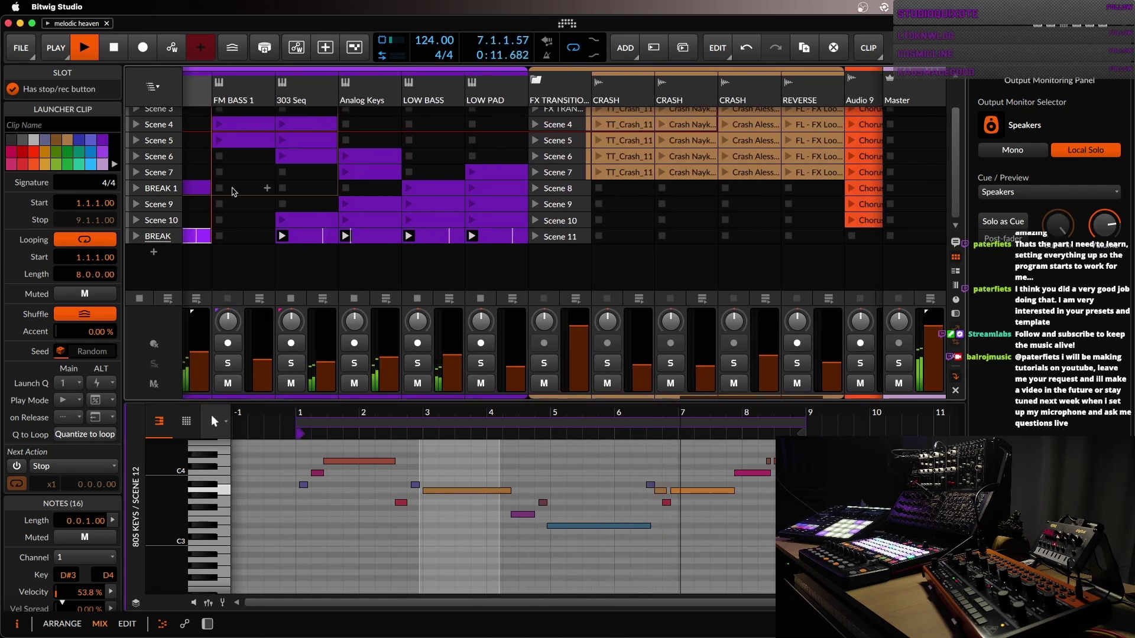
pyautogui.scroll(3, 233, 193)
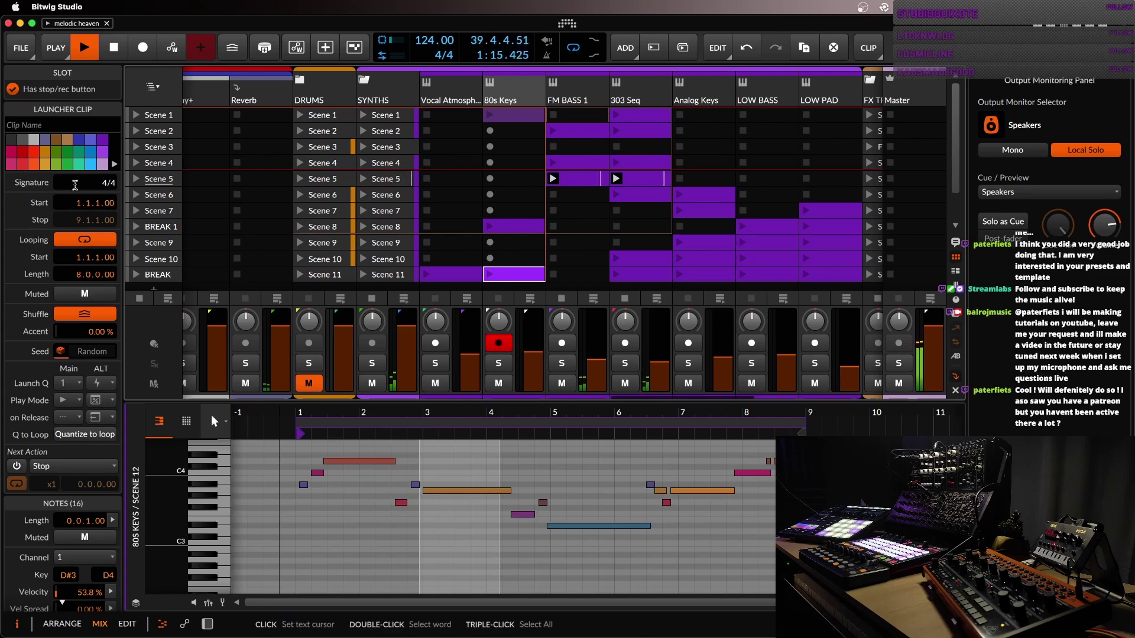
pyautogui.click(139, 197)
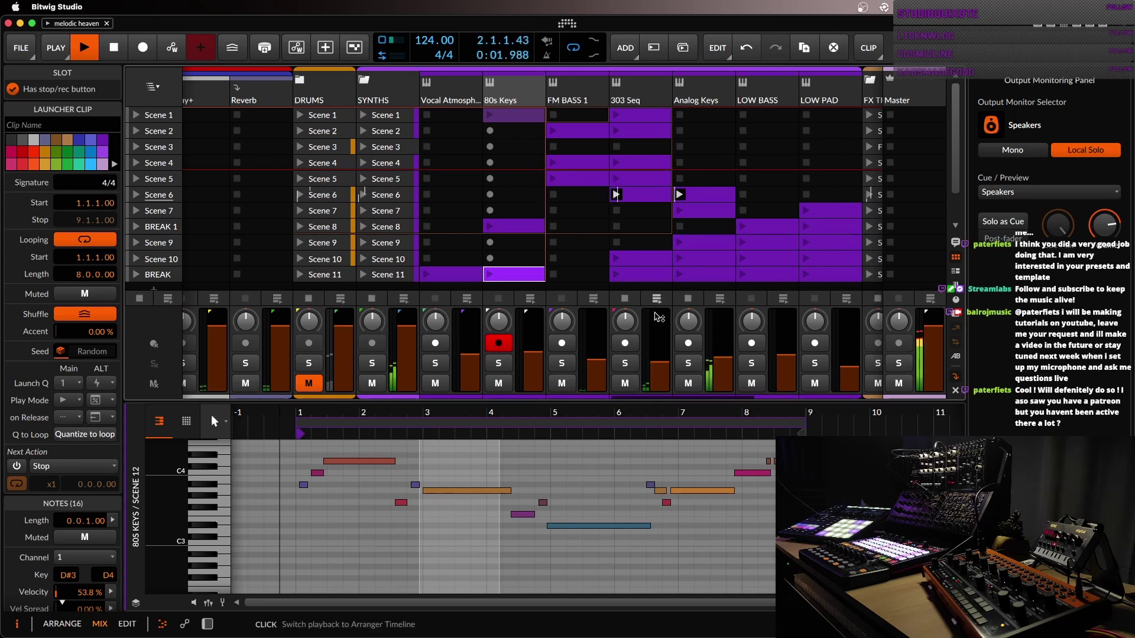
# - Duplicate the K2 group's LEAD 1 clip from Scene 5 into Scene 6 and launch the copy
pyautogui.moveTo(637, 402); pyautogui.dragTo(543, 334)
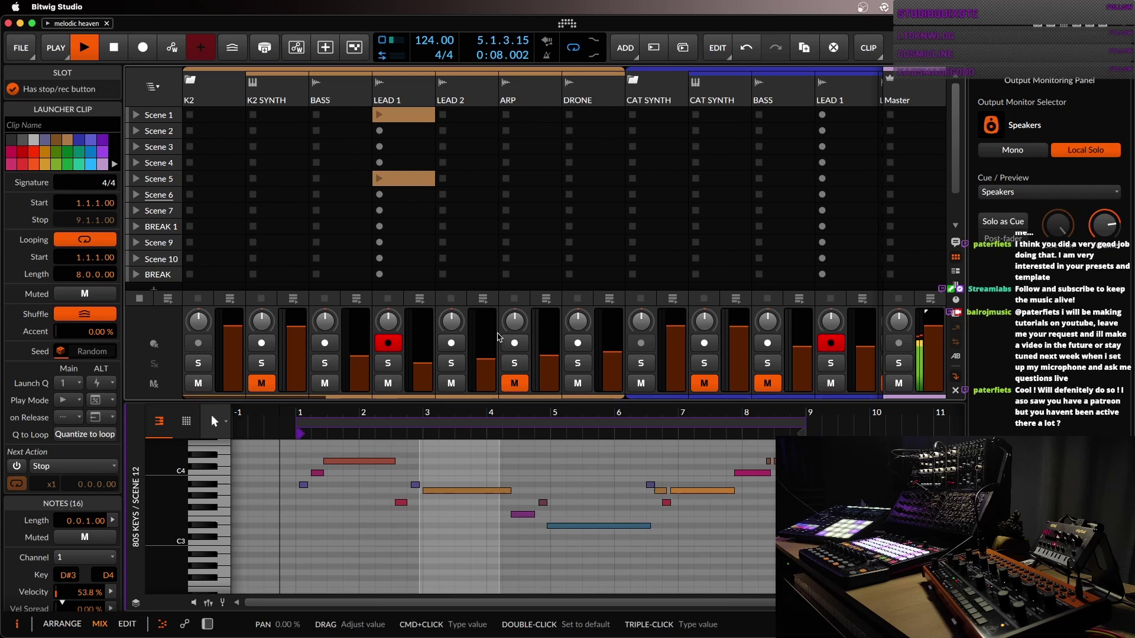
pyautogui.moveTo(331, 396); pyautogui.dragTo(279, 396)
pyautogui.click(423, 180)
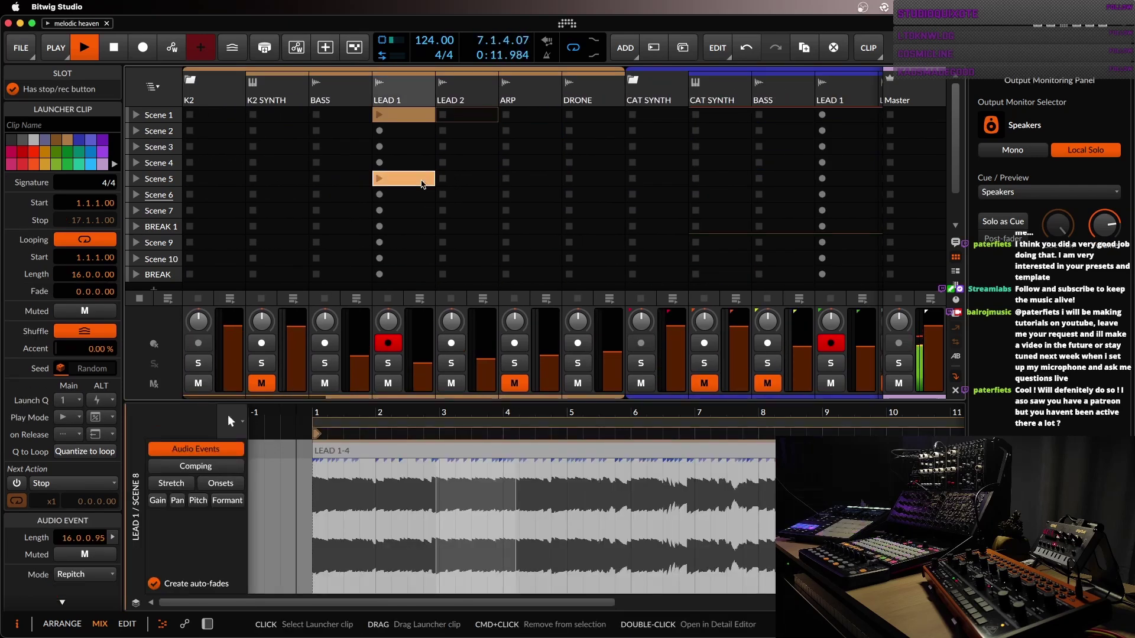
pyautogui.press('super+d')
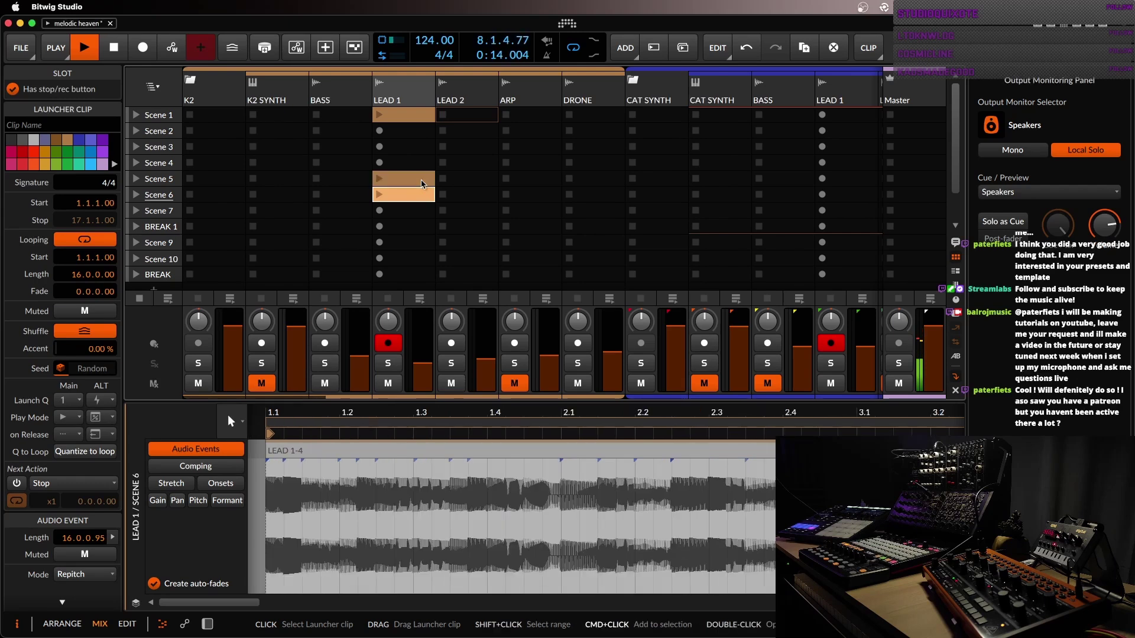
pyautogui.click(379, 195)
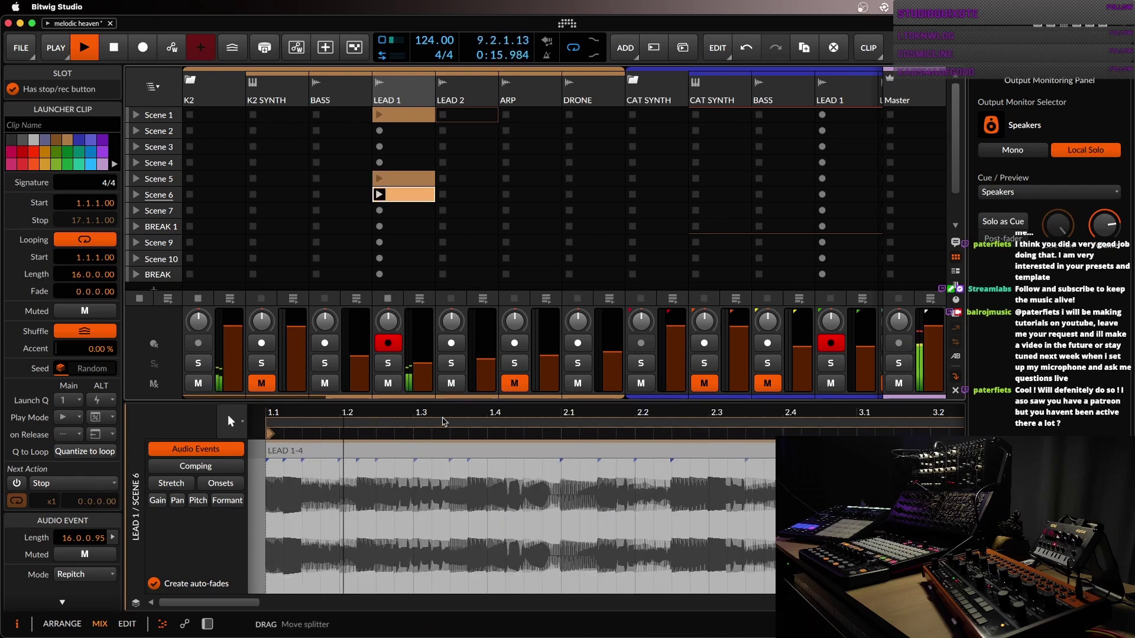
# - Examine the LEAD 1 clip in Scene 1 and the kick, bass and drum clips across the scenes, and select Scene 1
pyautogui.click(417, 116)
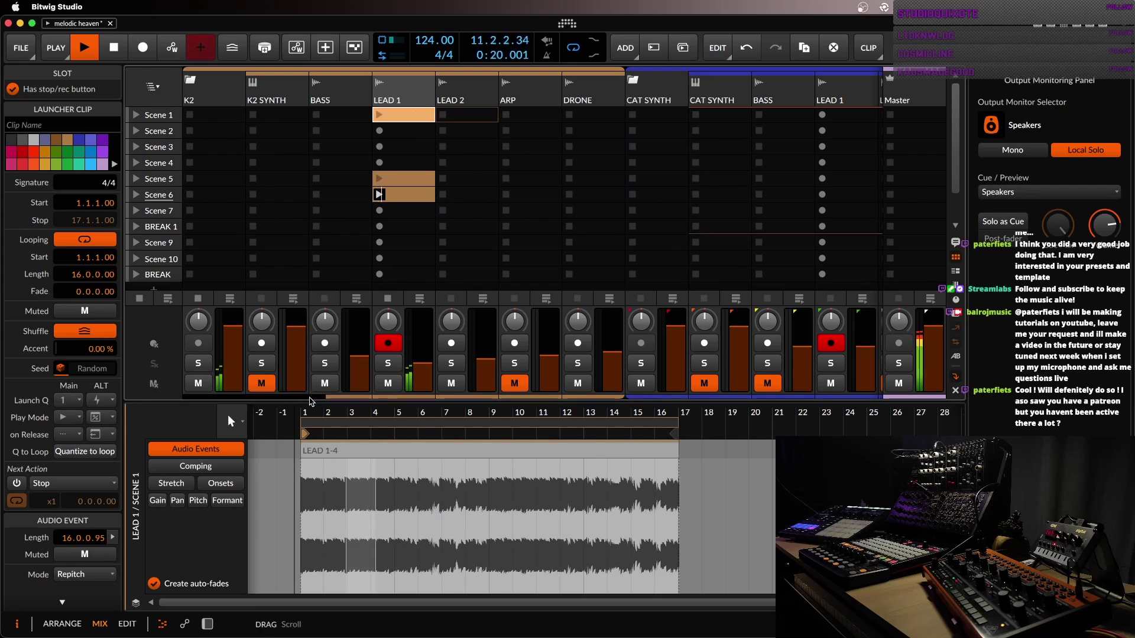
pyautogui.hscroll(5, 389, 401)
pyautogui.hscroll(10, 389, 401)
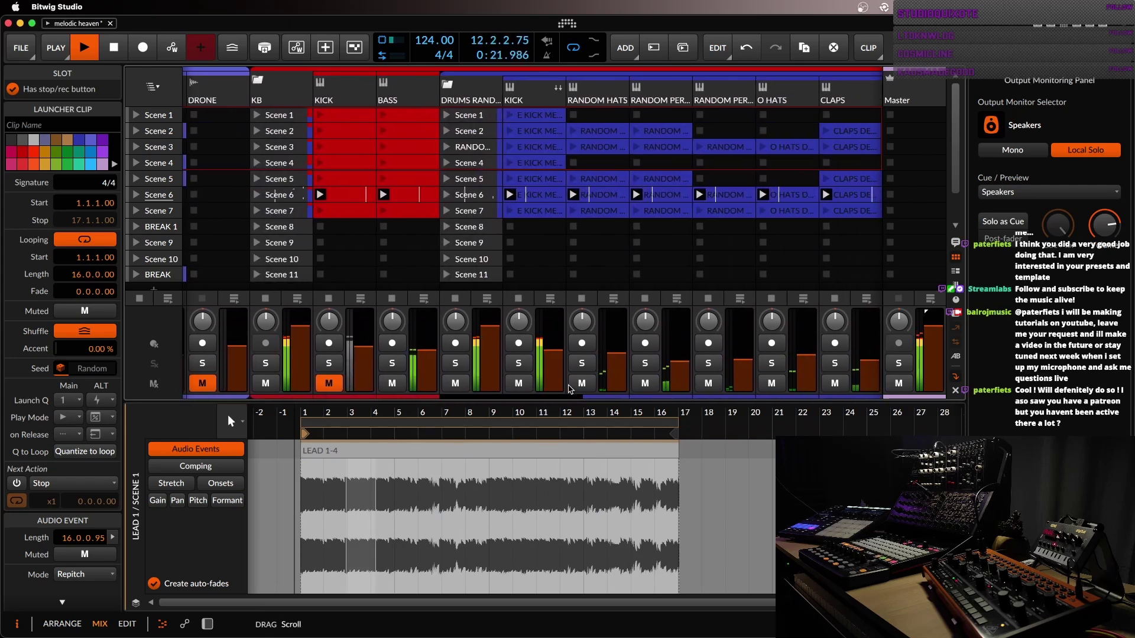
pyautogui.hscroll(6, 684, 374)
pyautogui.hscroll(-12, 611, 375)
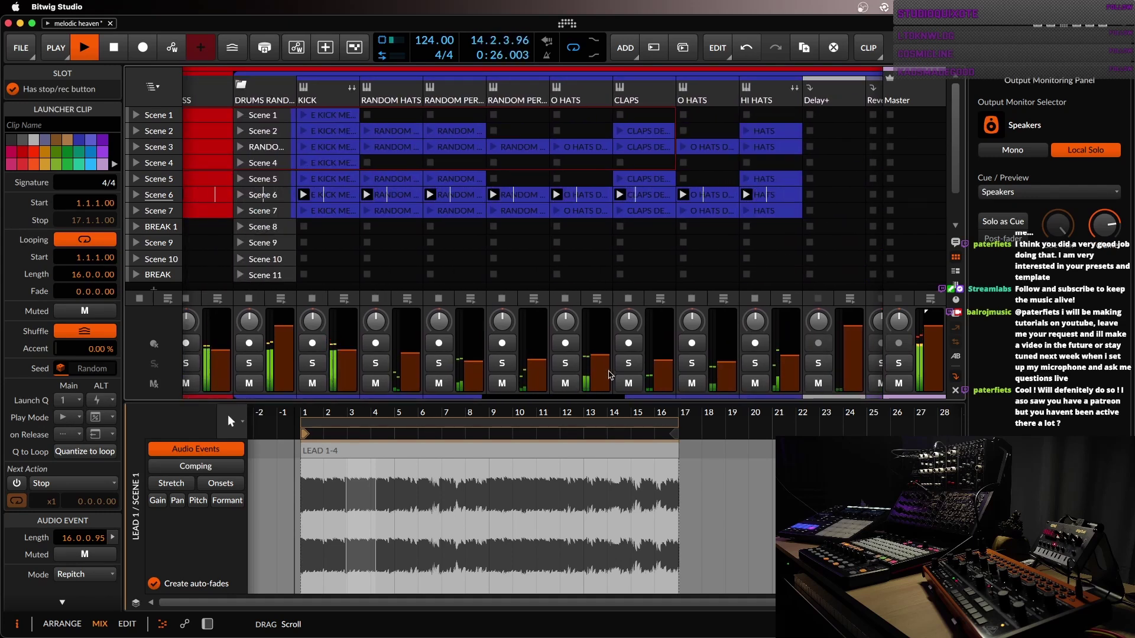
pyautogui.hscroll(4, 609, 375)
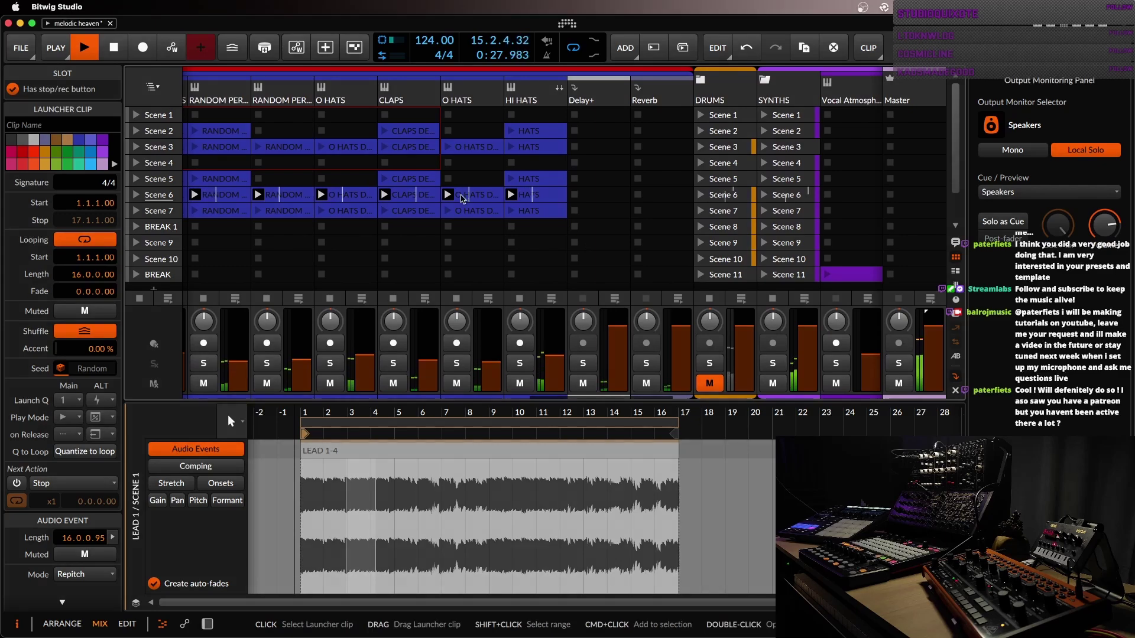
pyautogui.click(159, 116)
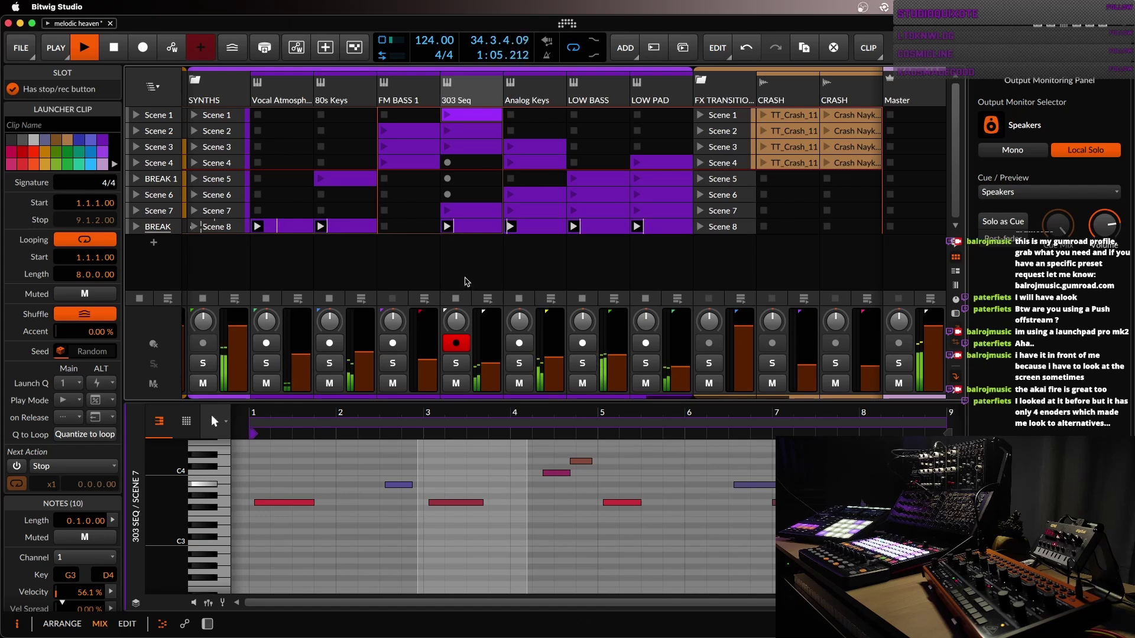
# - Delete the 303 Seq clip in the BREAK scene and save the project
pyautogui.click(476, 229)
pyautogui.press('Delete')
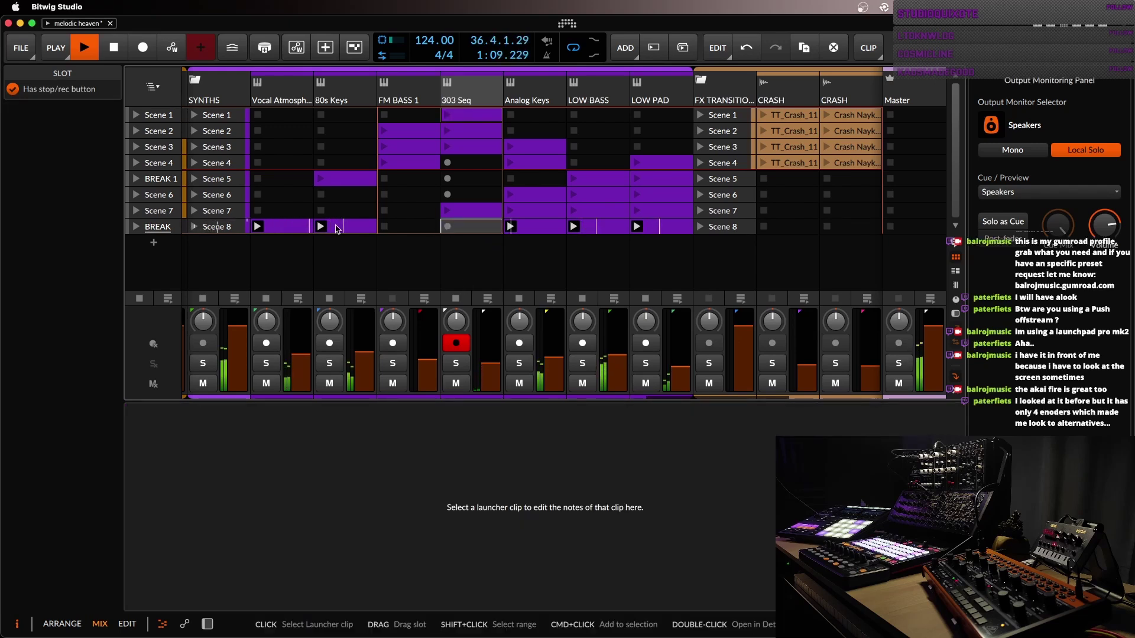
pyautogui.click(13, 48)
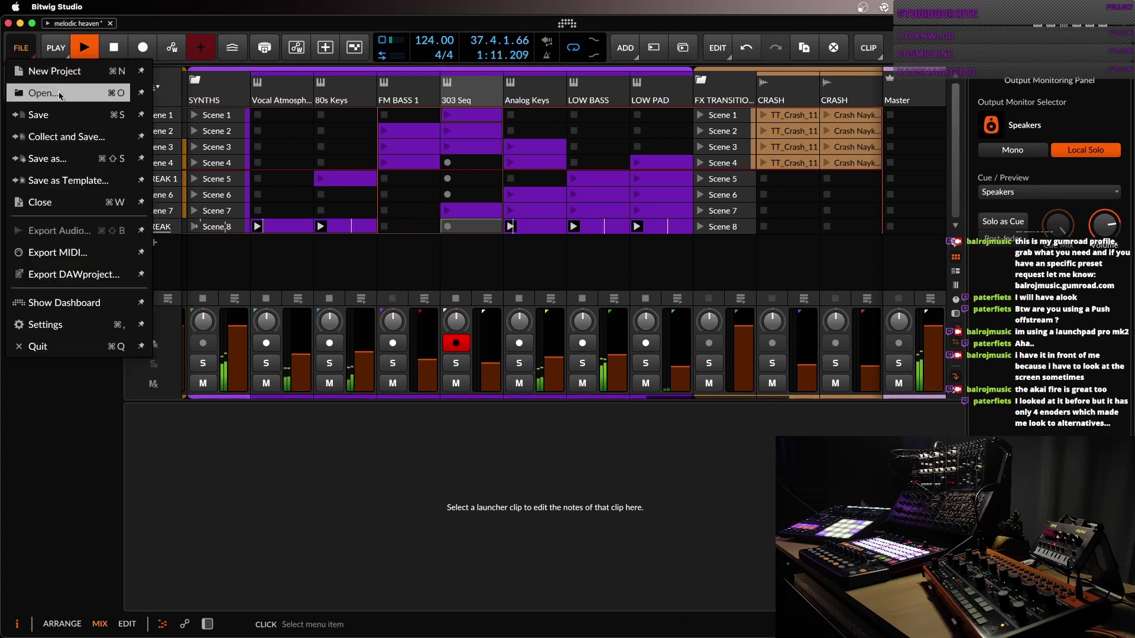
pyautogui.click(81, 117)
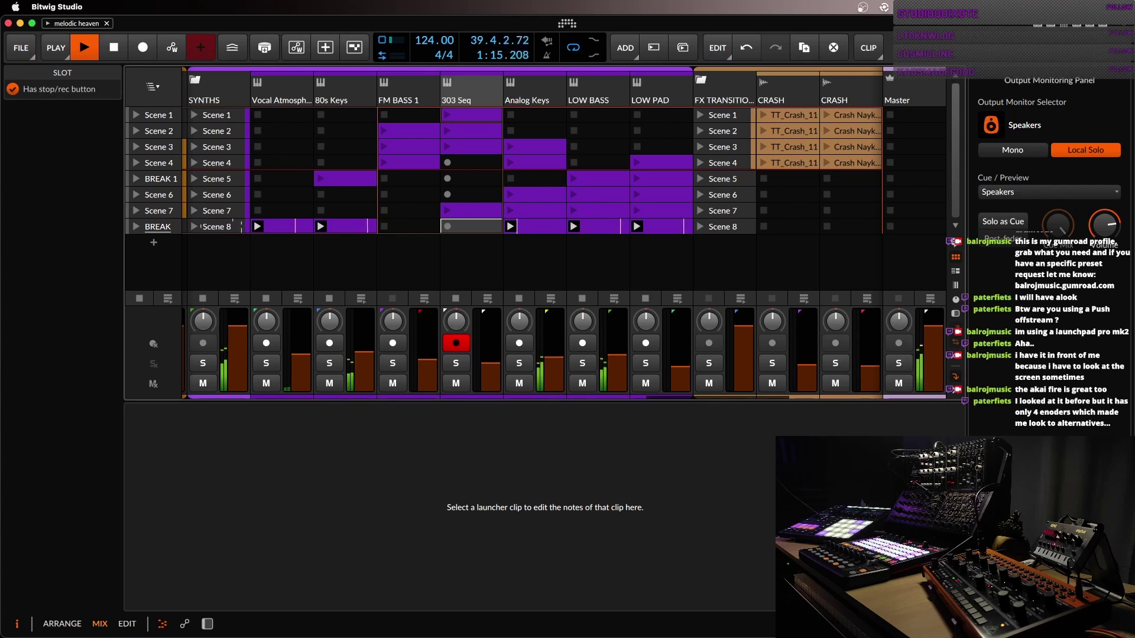
# - Show the notes of the LOW BASS clip in the BREAK scene and toggle playback
pyautogui.click(594, 225)
pyautogui.press('space')
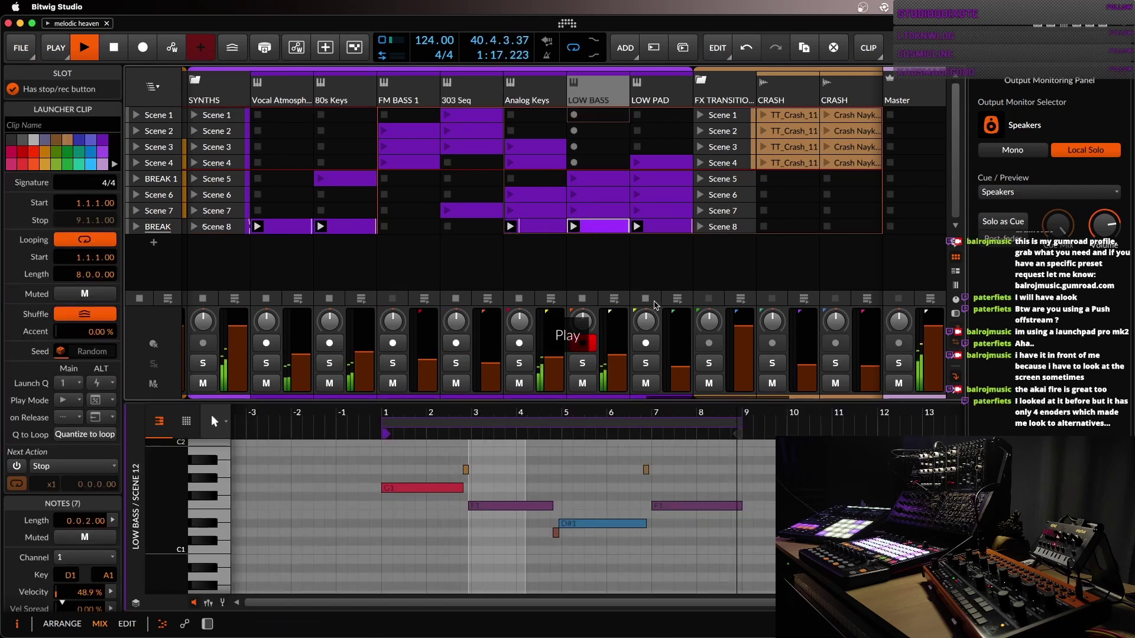